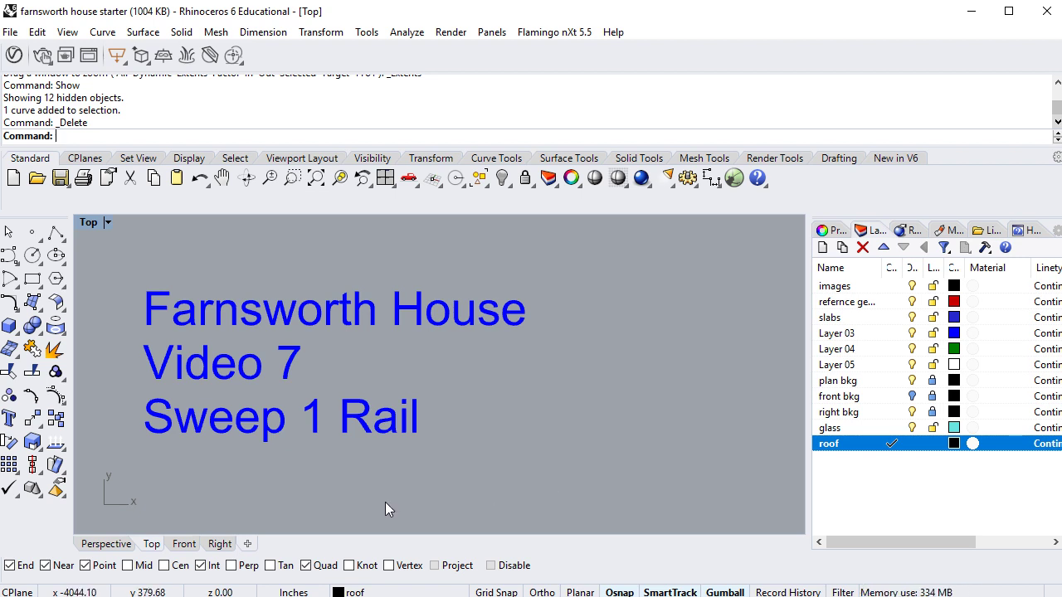
Orbit and zoom the Perspective view to study the roof corner in the house photo
left_click(100, 542)
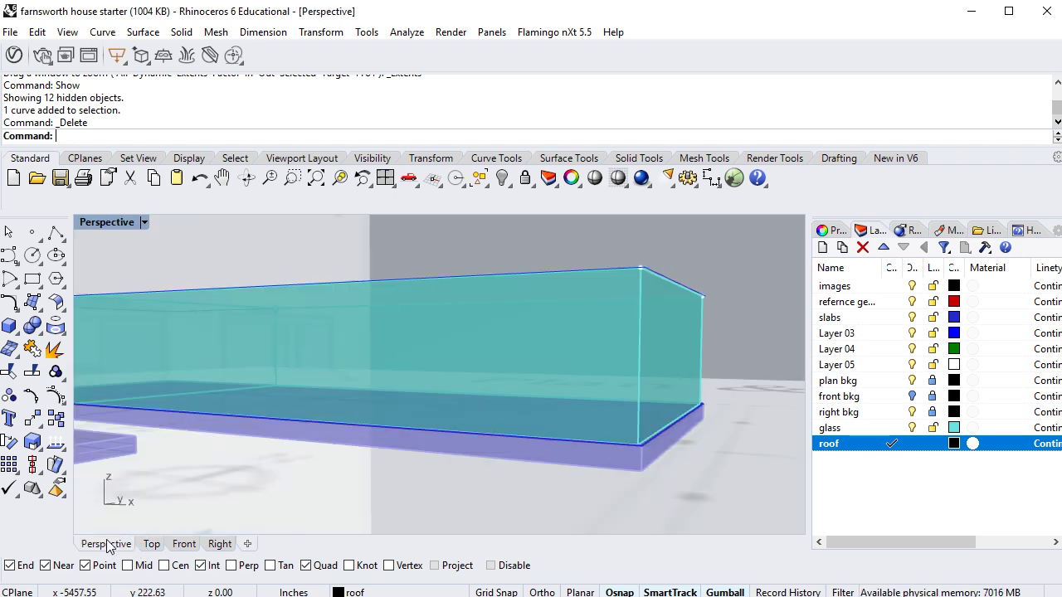
right_click_drag(561, 433, 500, 426)
scroll(284, 392, "up", 4)
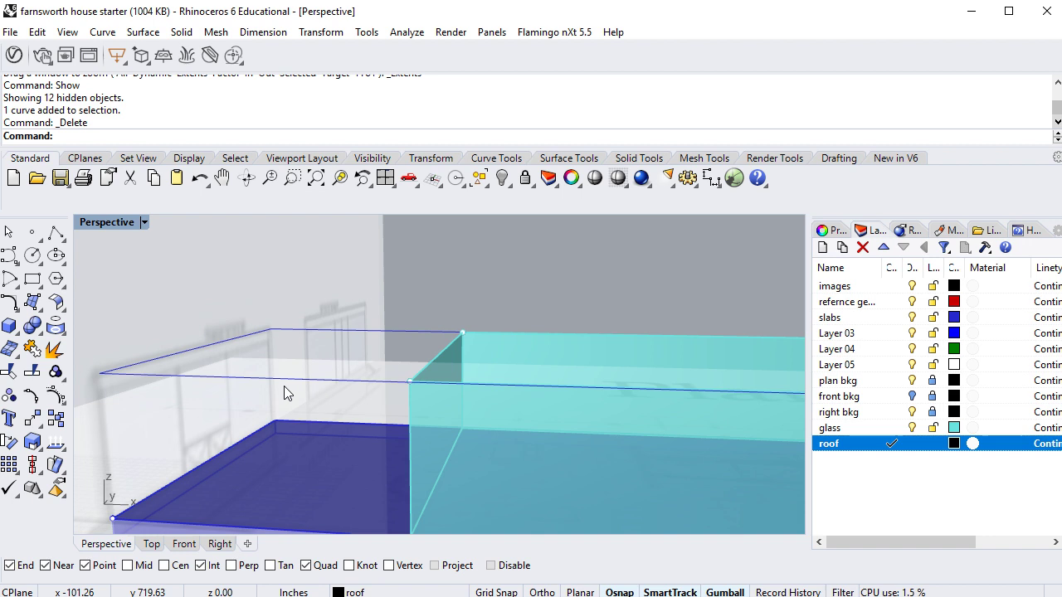
scroll(286, 398, "down", 4)
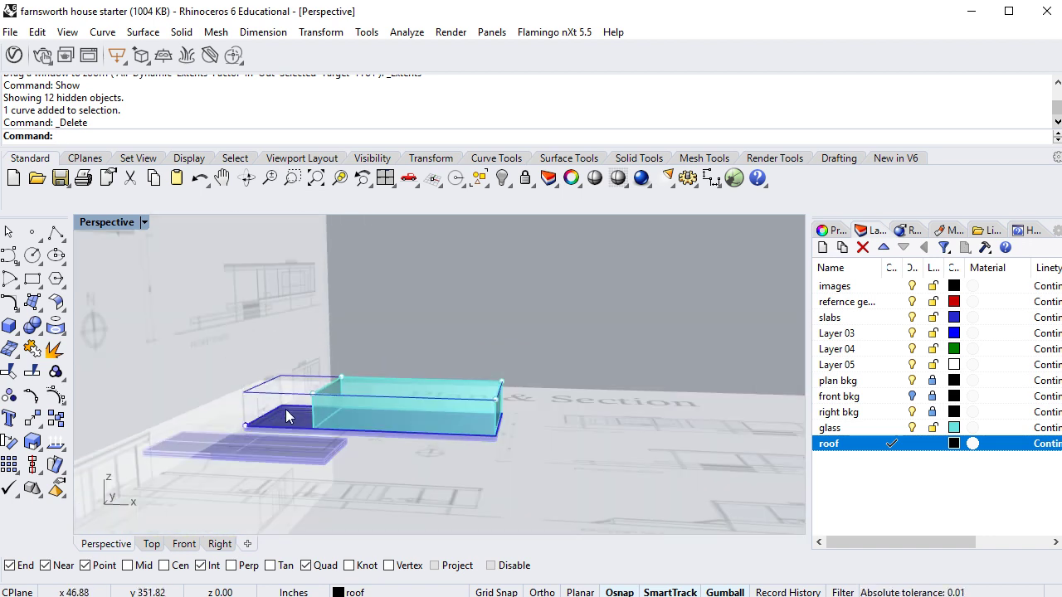
scroll(308, 419, "down", 1)
scroll(373, 411, "down", 3)
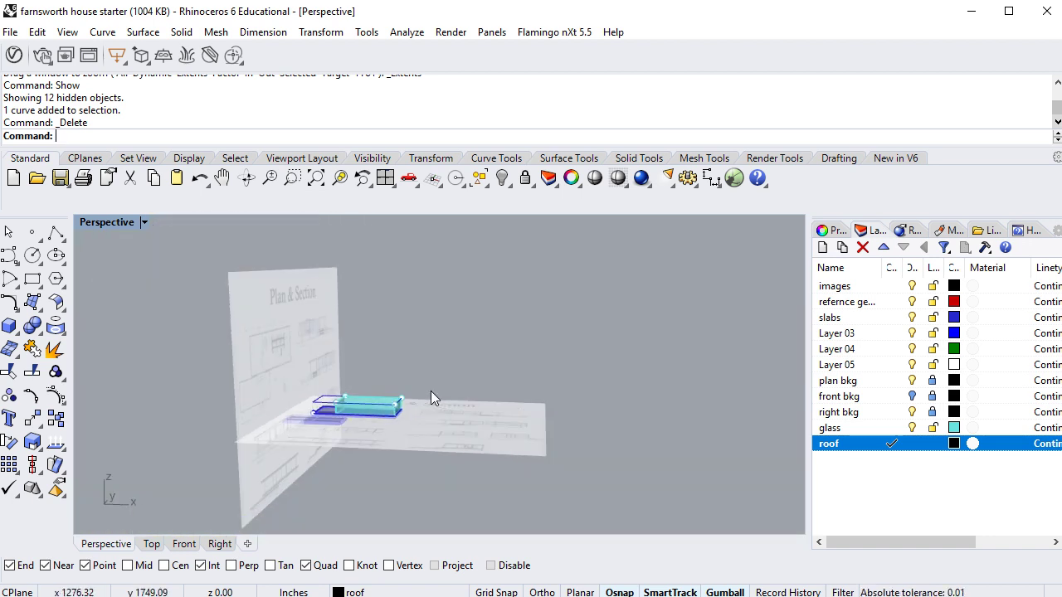
right_click_drag(456, 339, 387, 457)
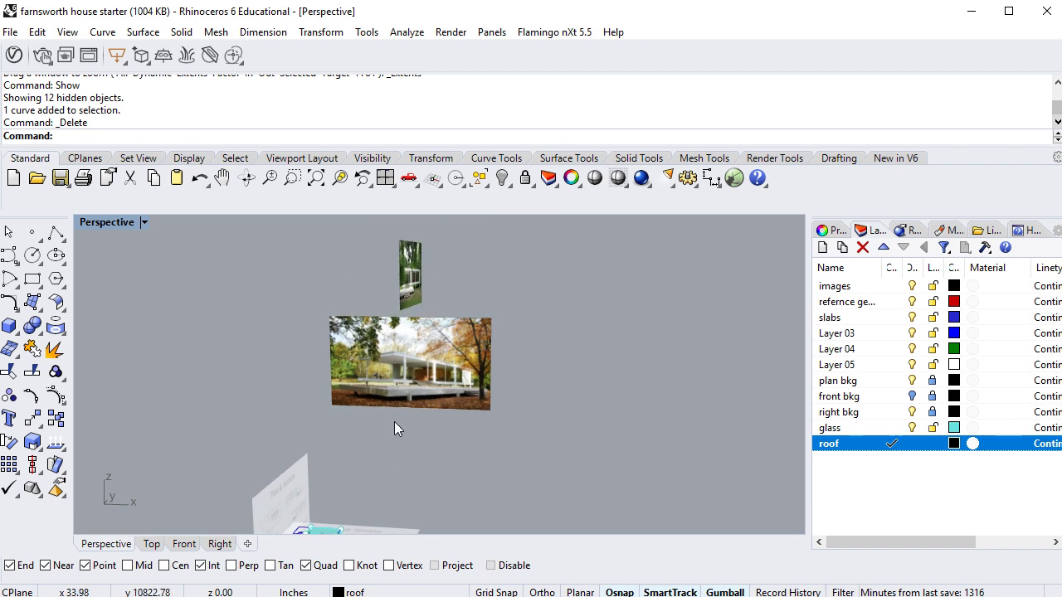
scroll(373, 353, "up", 5)
scroll(285, 344, "up", 2)
scroll(287, 340, "up", 3)
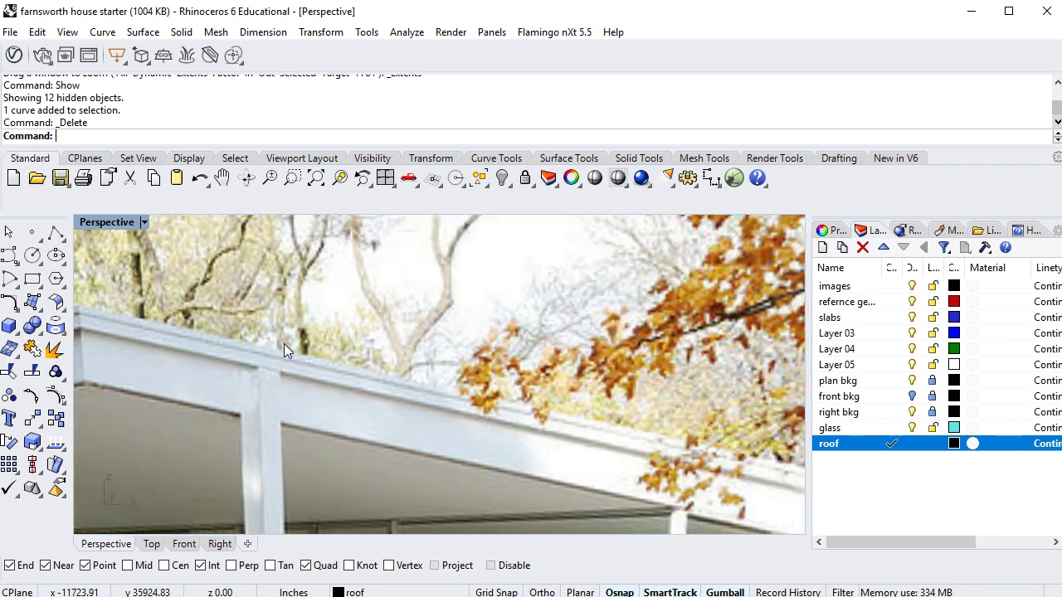
right_click_drag(407, 327, 435, 315)
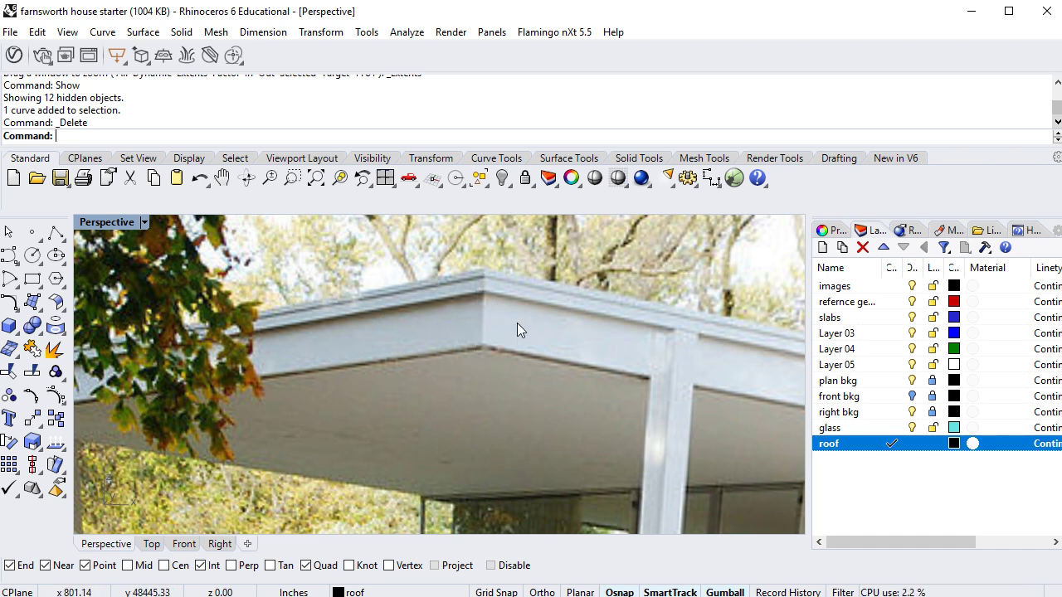
scroll(676, 305, "down", 4)
right_click_drag(710, 358, 661, 390)
scroll(508, 419, "up", 5)
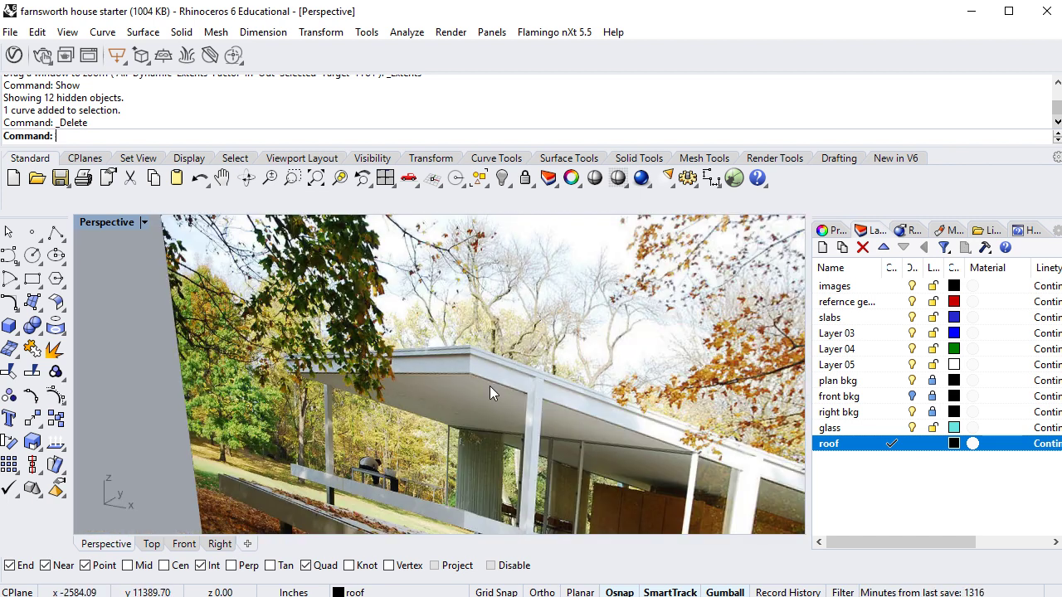
scroll(479, 349, "up", 2)
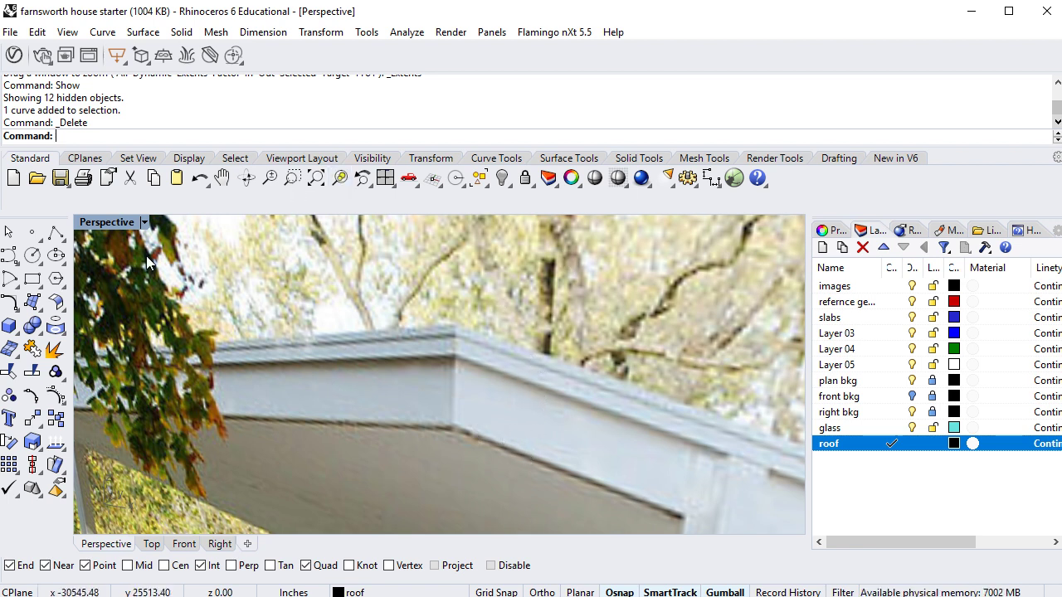
Zoom out to the whole scene, re-angle the photo, then switch to the Right view
left_click(340, 178)
right_click_drag(549, 344, 724, 347)
scroll(391, 368, "up", 10)
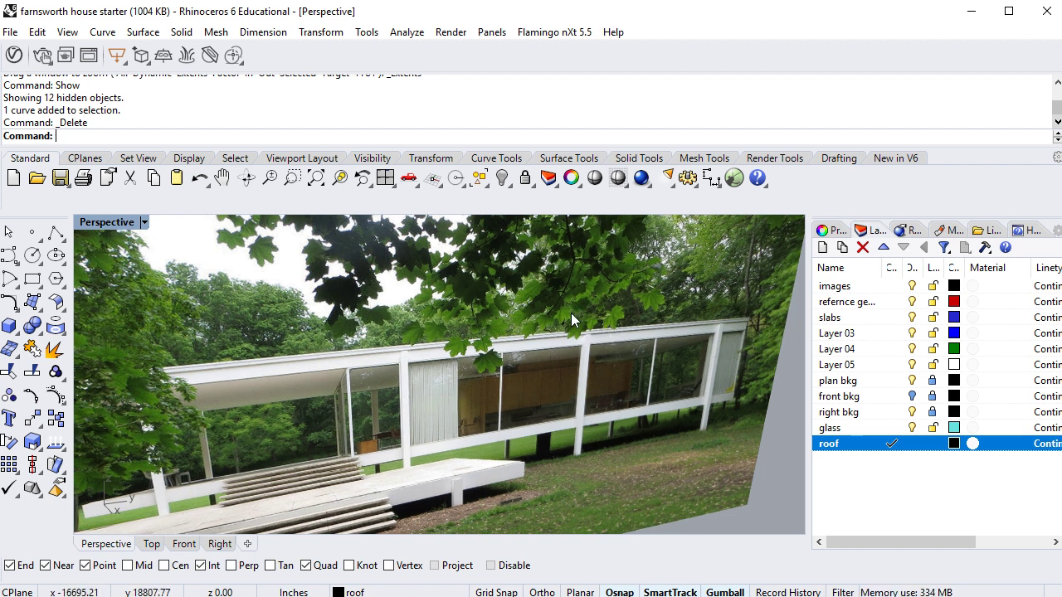
right_click_drag(369, 383, 184, 470)
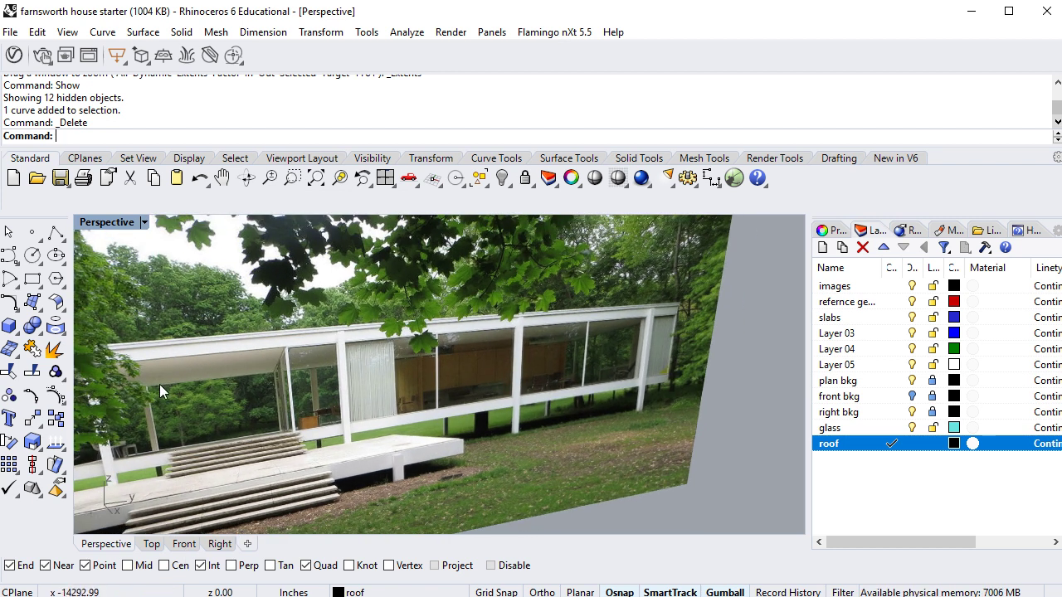
right_click_drag(166, 419, 160, 350)
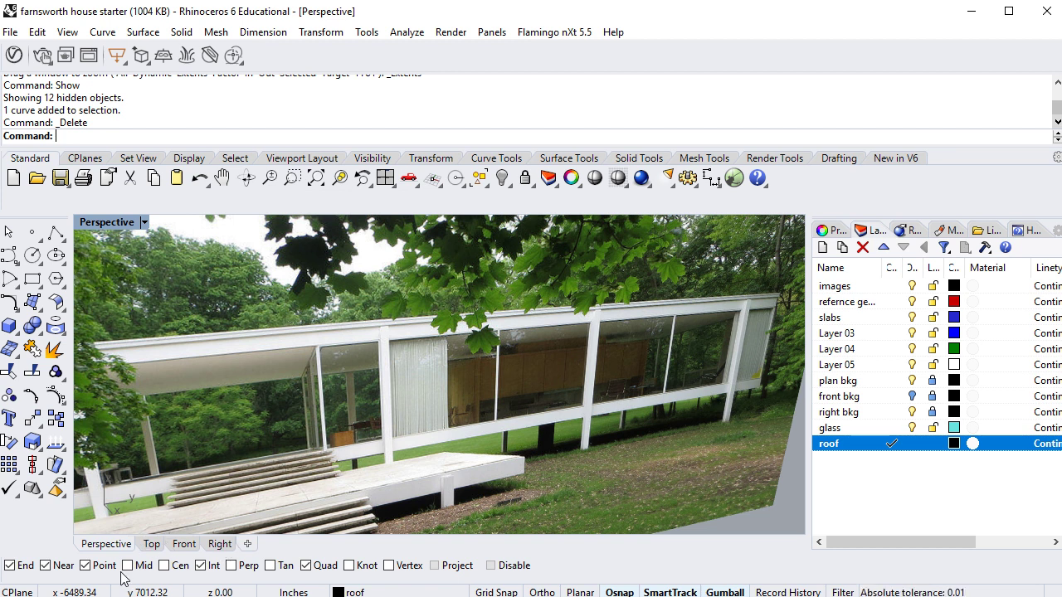
left_click(220, 545)
Frame the roof outline and pick the roof curve from the overlapping objects
scroll(389, 478, "down", 3)
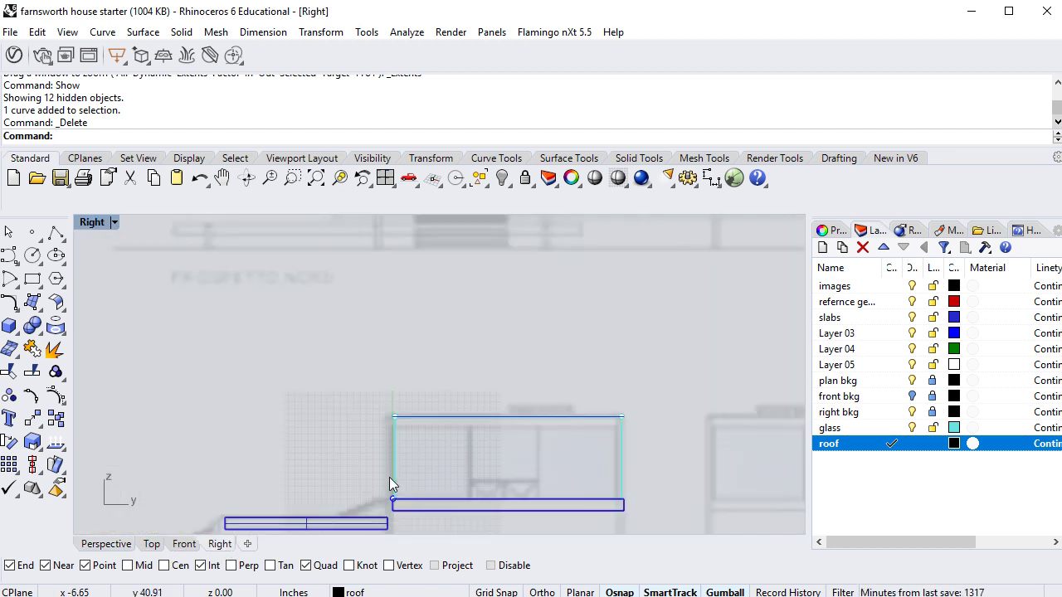
right_click_drag(450, 474, 388, 432)
scroll(532, 403, "up", 5)
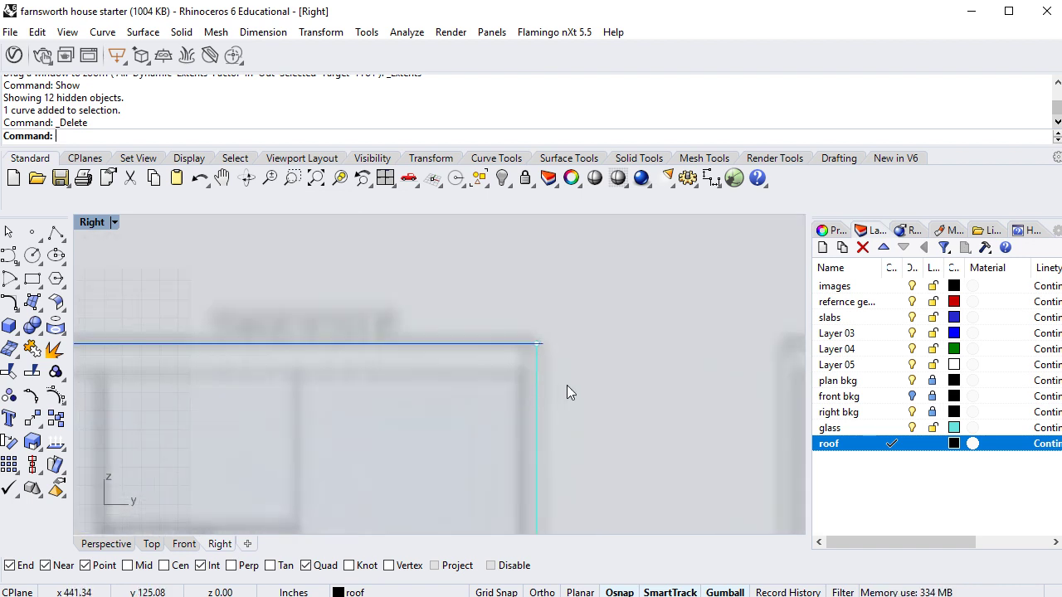
scroll(567, 385, "down", 1)
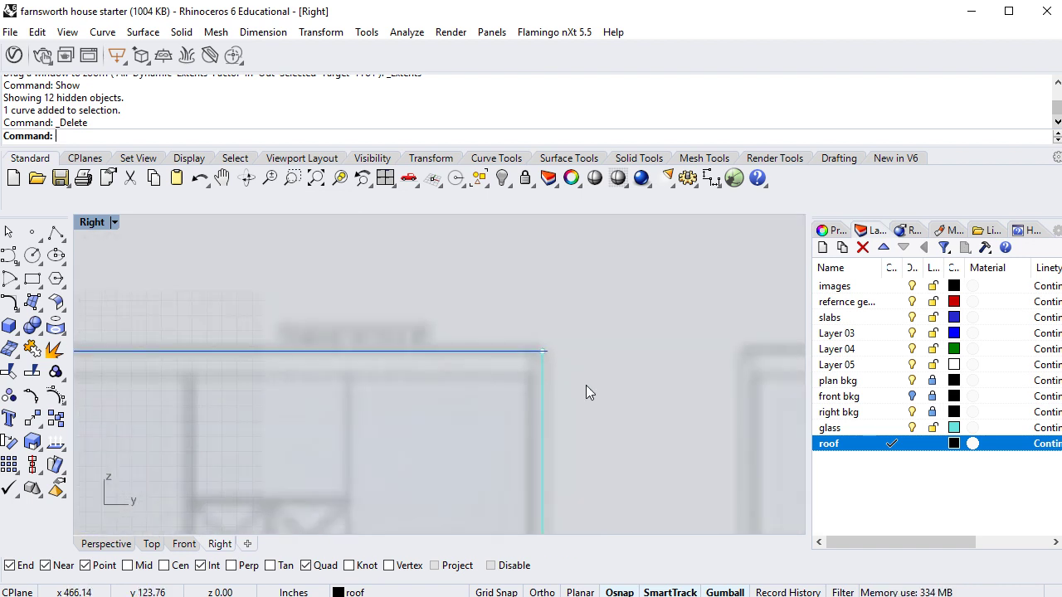
left_click(500, 352)
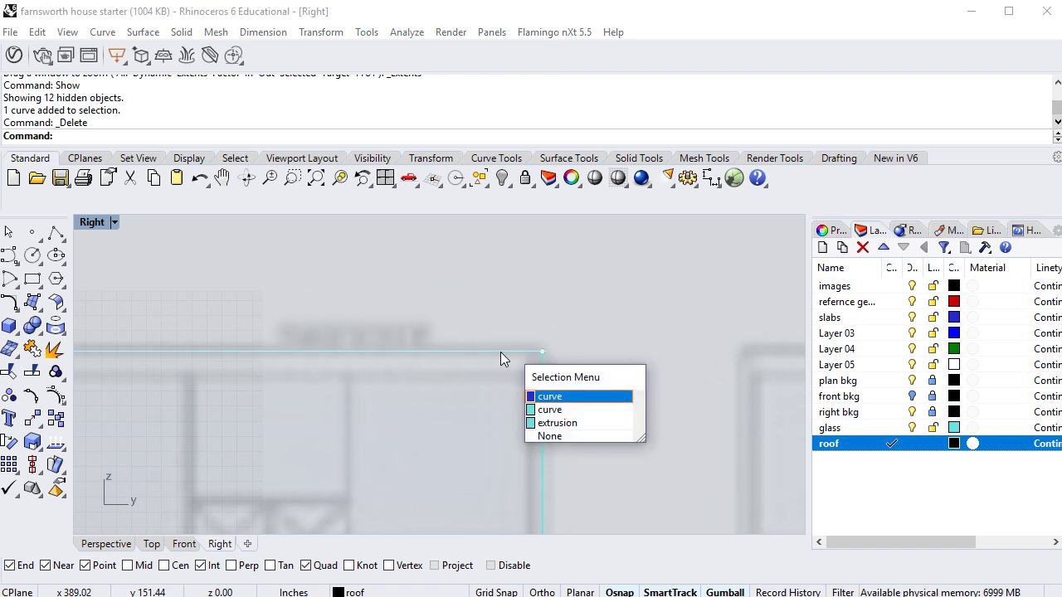
left_click(552, 397)
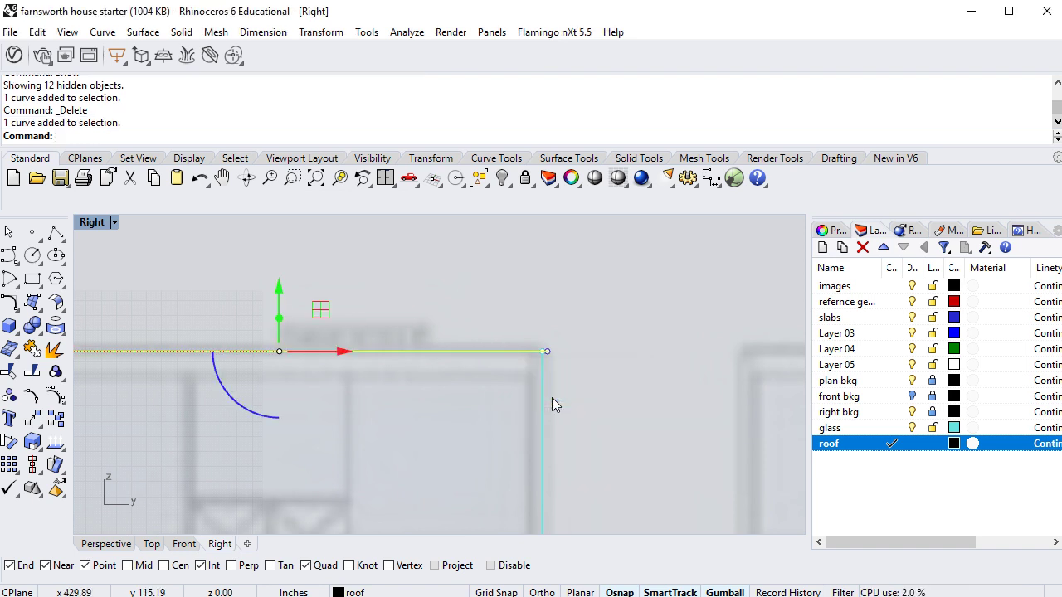
Isolate the roof curve, clear the selection and zoom into its corner
left_click(509, 186)
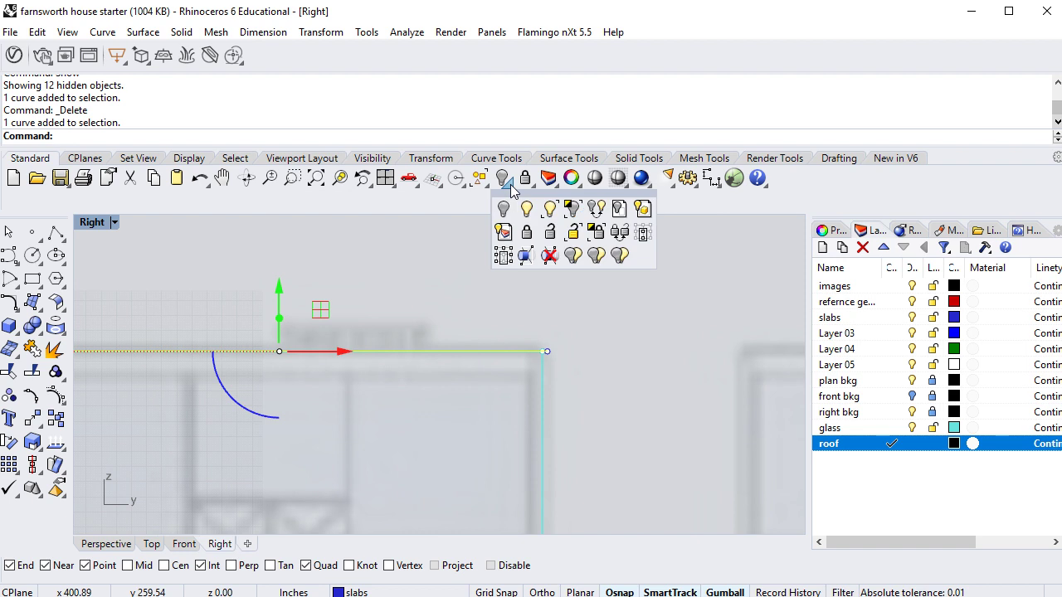
left_click(575, 210)
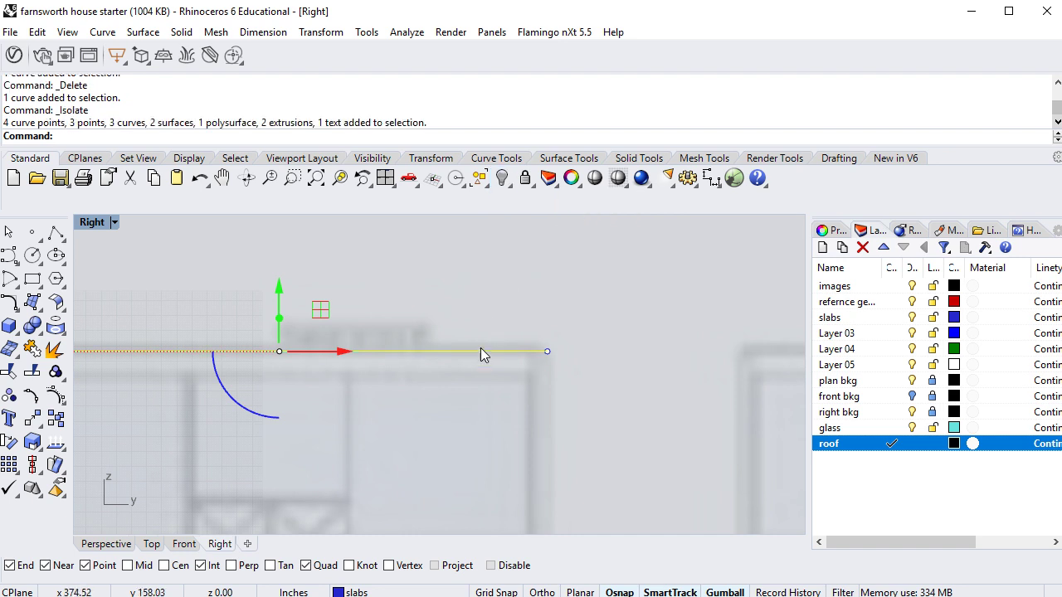
scroll(455, 366, "down", 5)
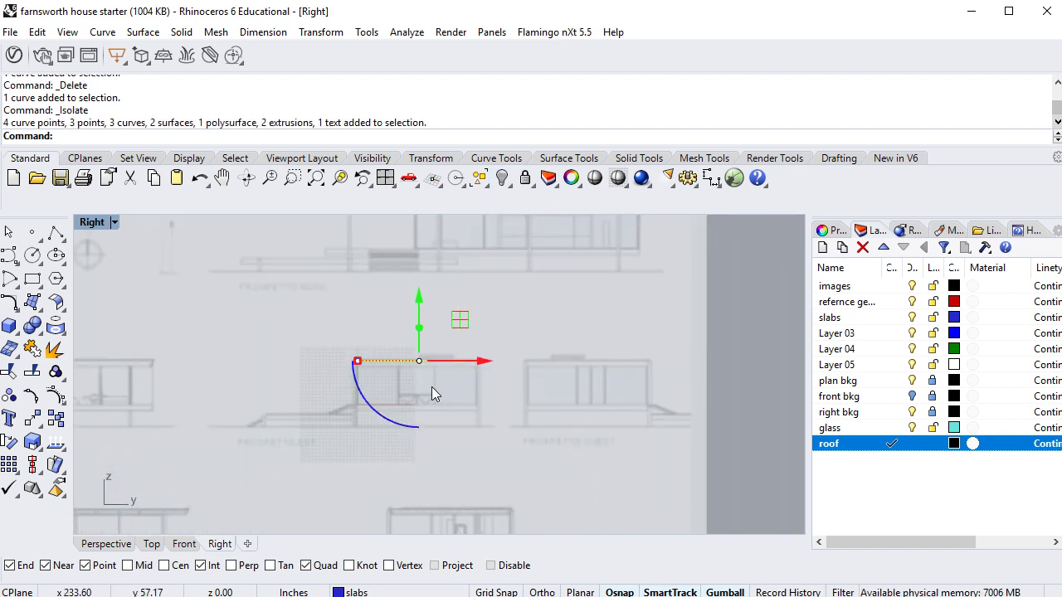
key("Escape")
scroll(485, 365, "up", 5)
scroll(485, 365, "up", 3)
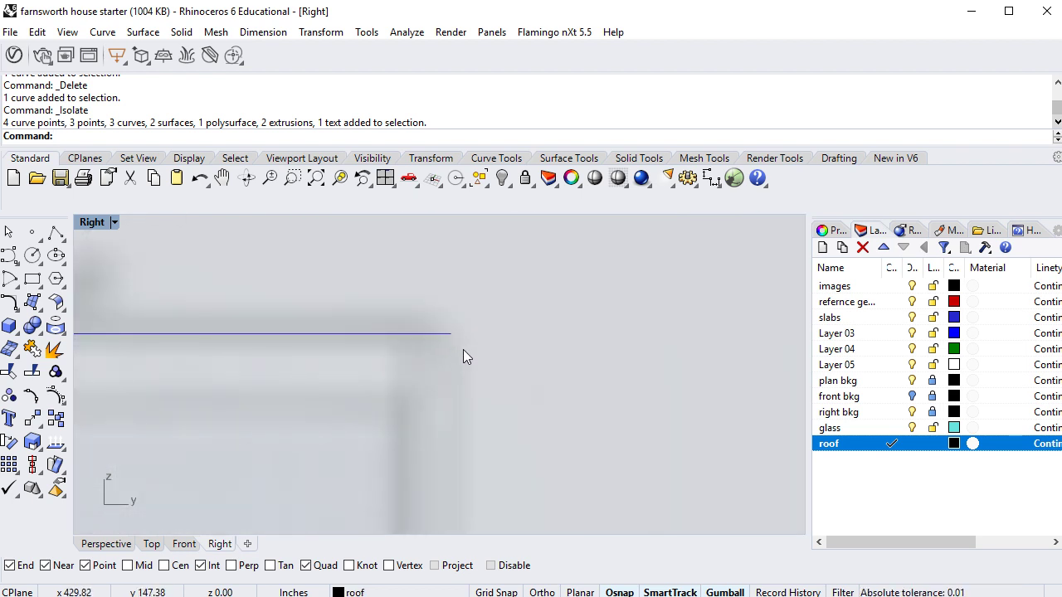
Draw a short vertical line down from the roof outline's end point with Ortho on
left_click(56, 235)
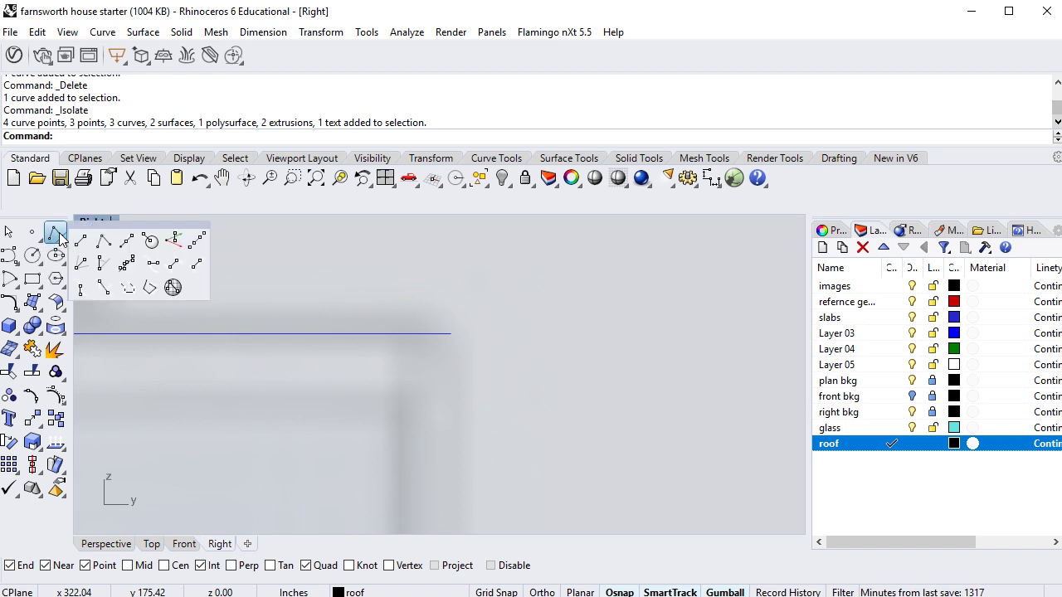
left_click(81, 240)
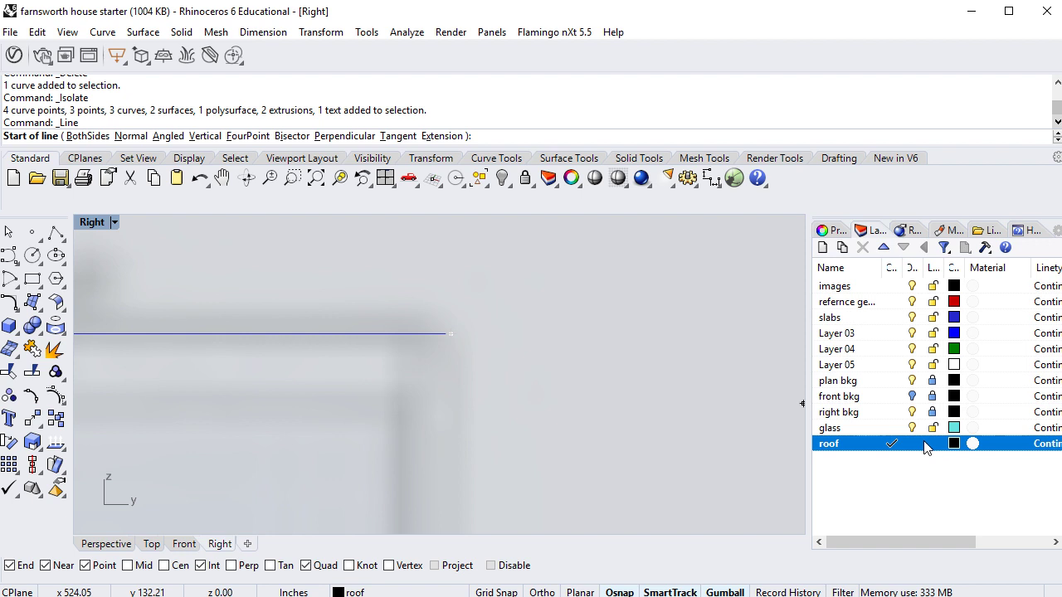
left_click(454, 341)
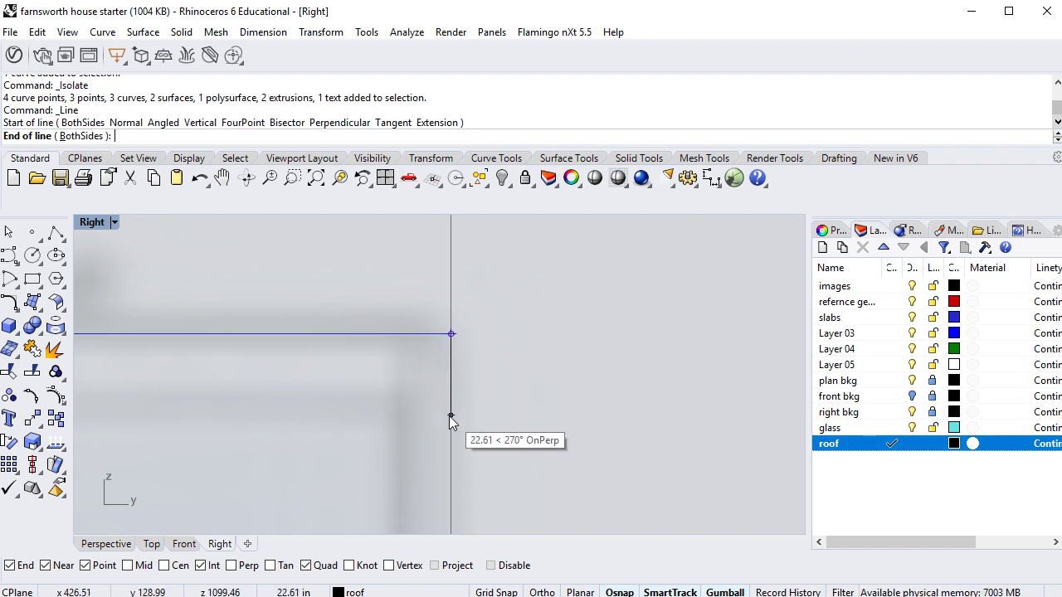
key("F8")
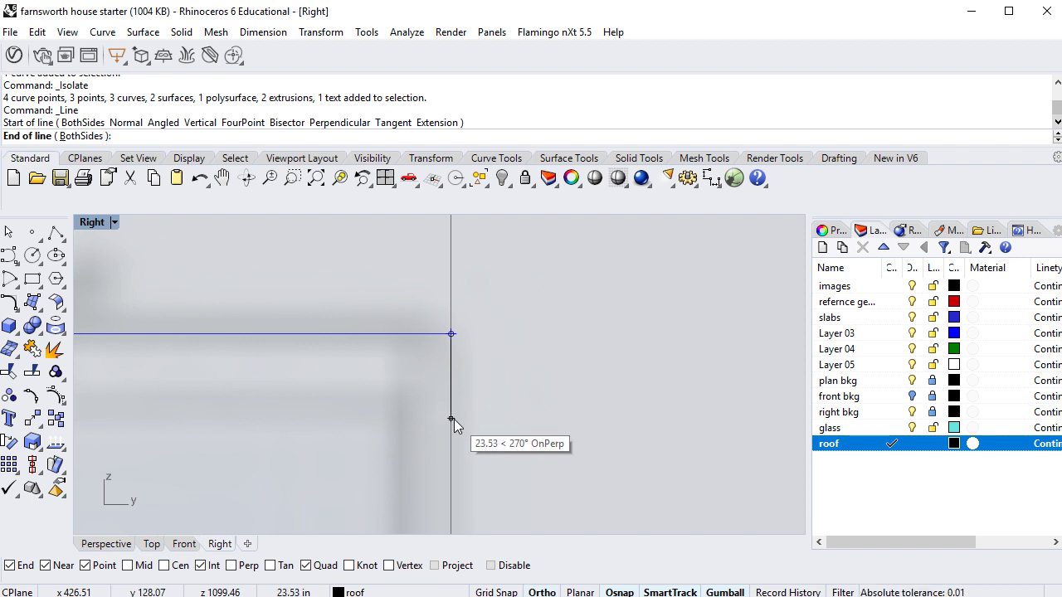
left_click(454, 419)
left_click(454, 398)
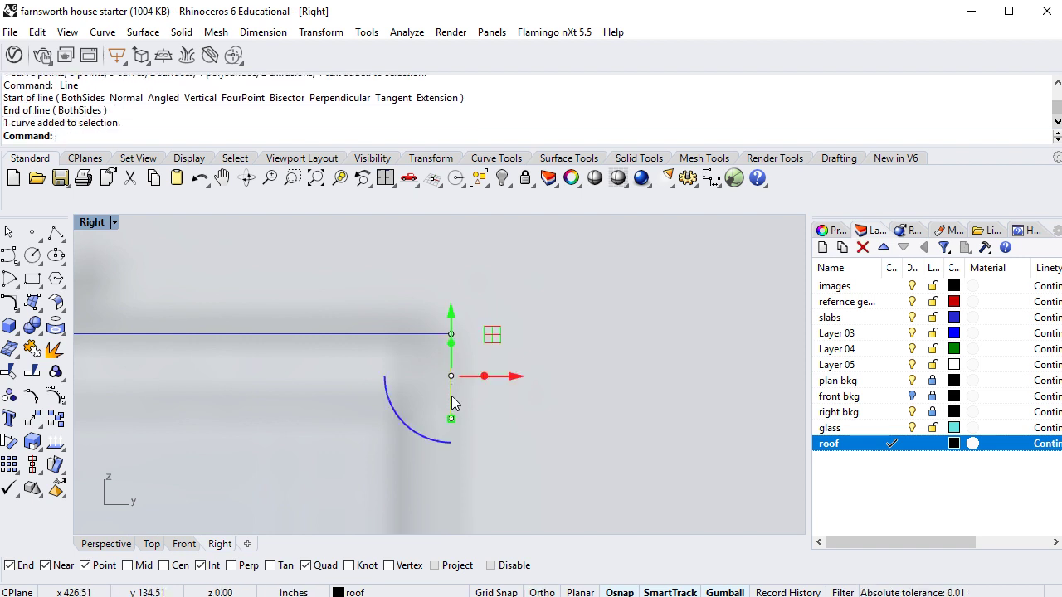
Check the new line against the roof rectangle in Perspective, then return to the Right view
left_click(110, 544)
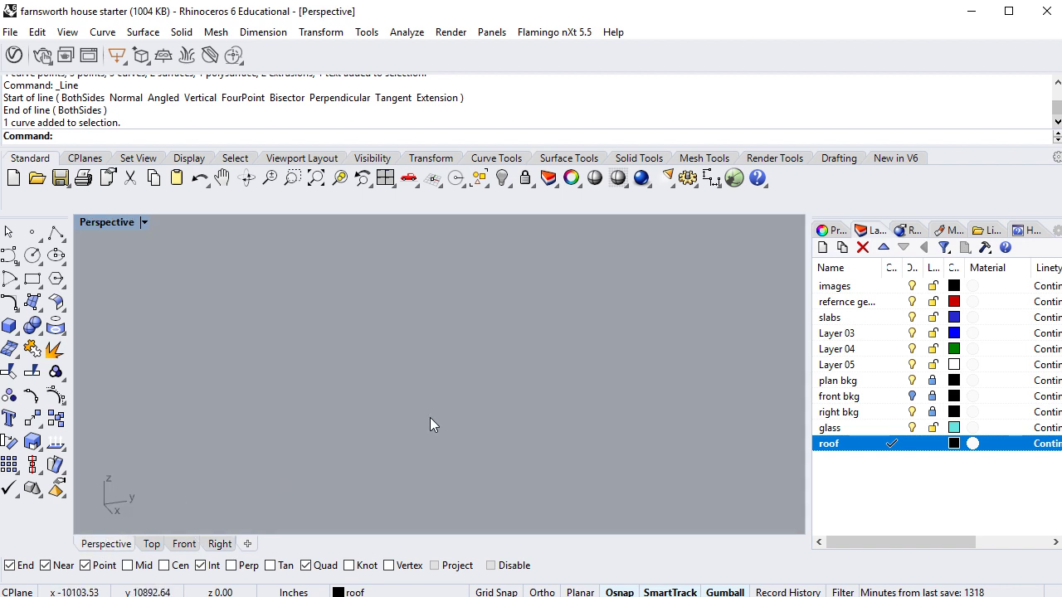
left_click(316, 178)
right_click_drag(496, 417, 523, 423)
scroll(485, 432, "up", 3)
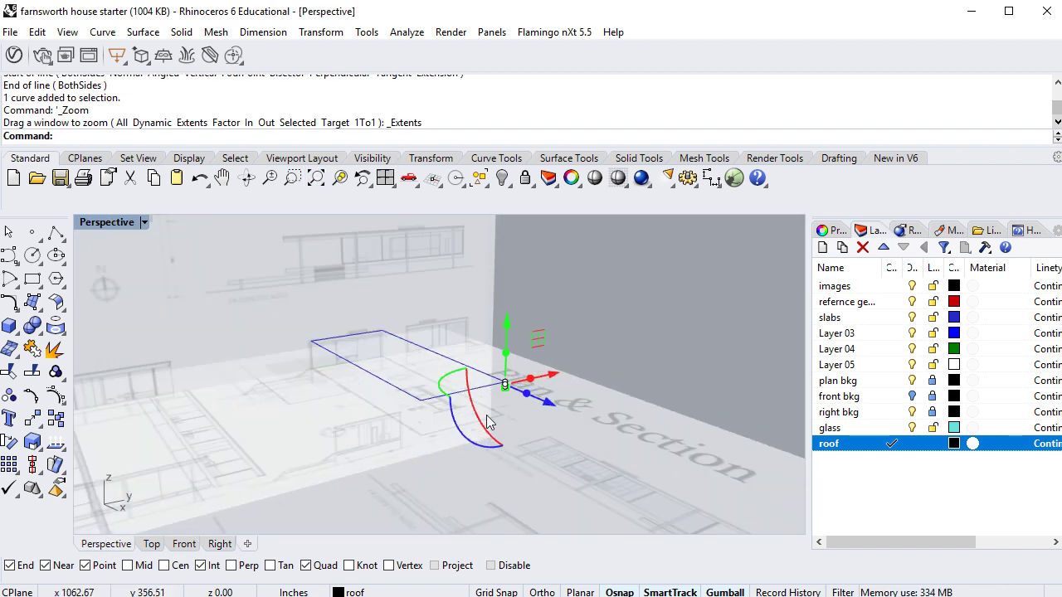
scroll(514, 375, "up", 5)
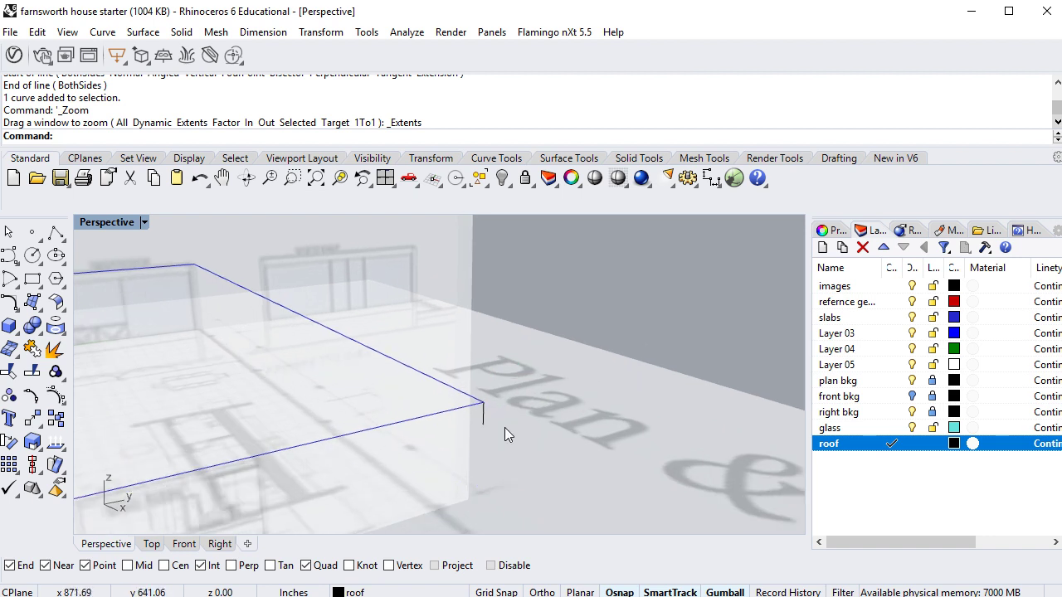
scroll(480, 408, "up", 2)
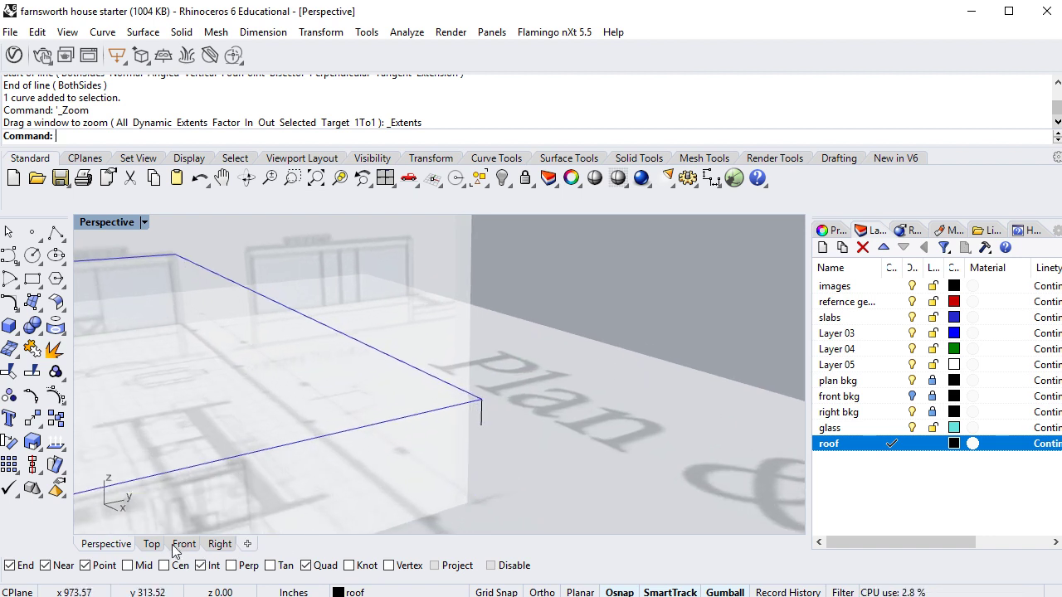
left_click(220, 544)
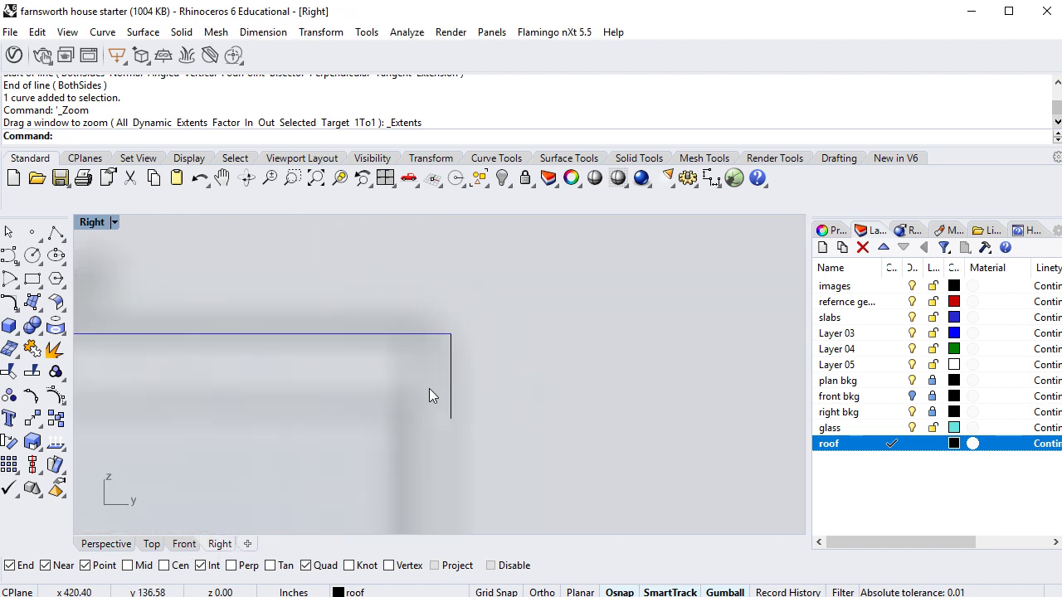
Start the fascia polyline at the roof line's end: top edge, outer step and long vertical drop
left_click(56, 234)
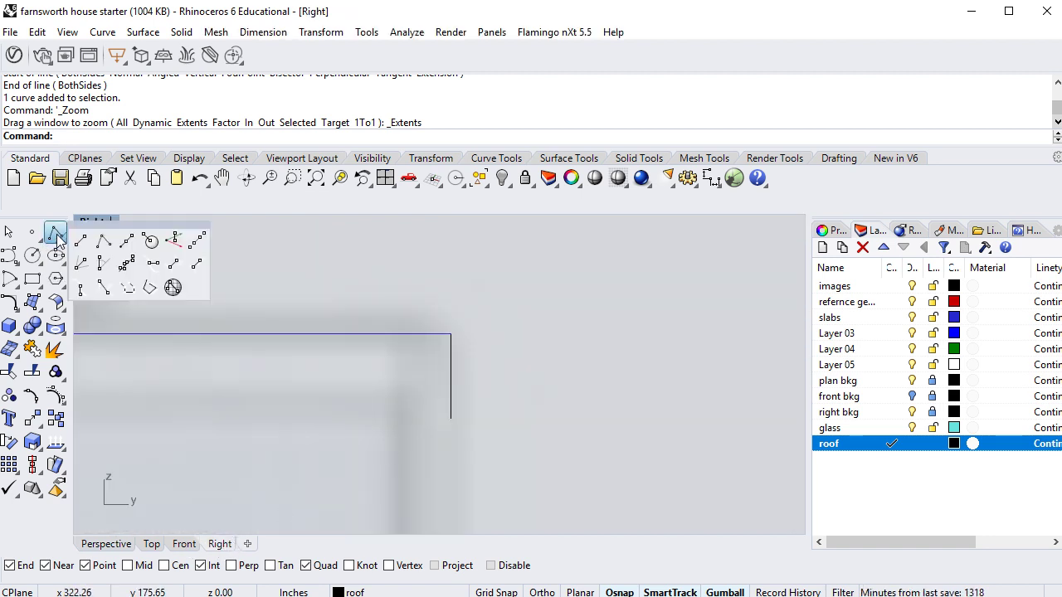
left_click(128, 242)
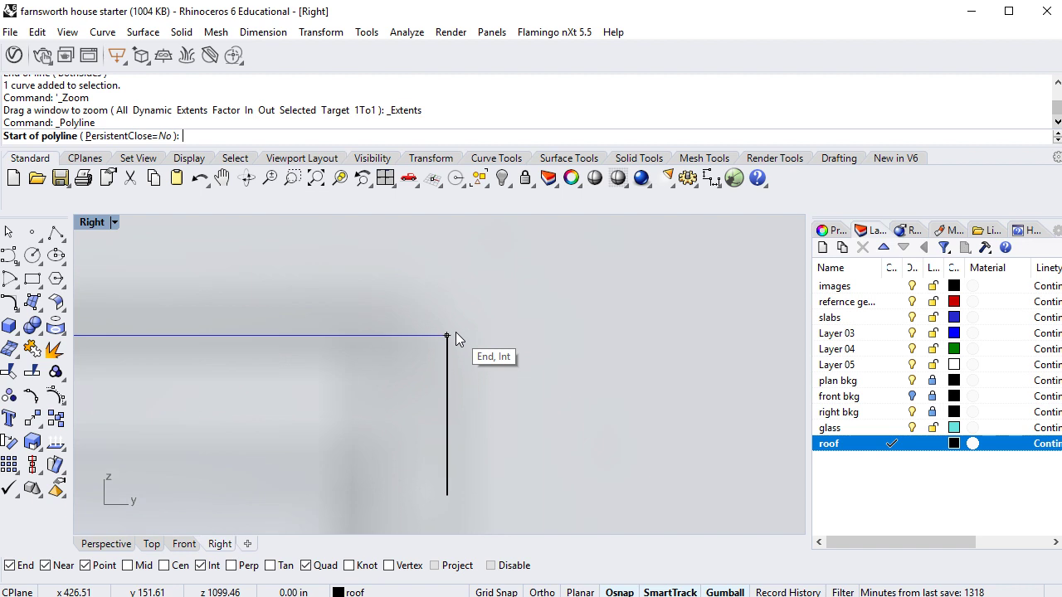
left_click(455, 332)
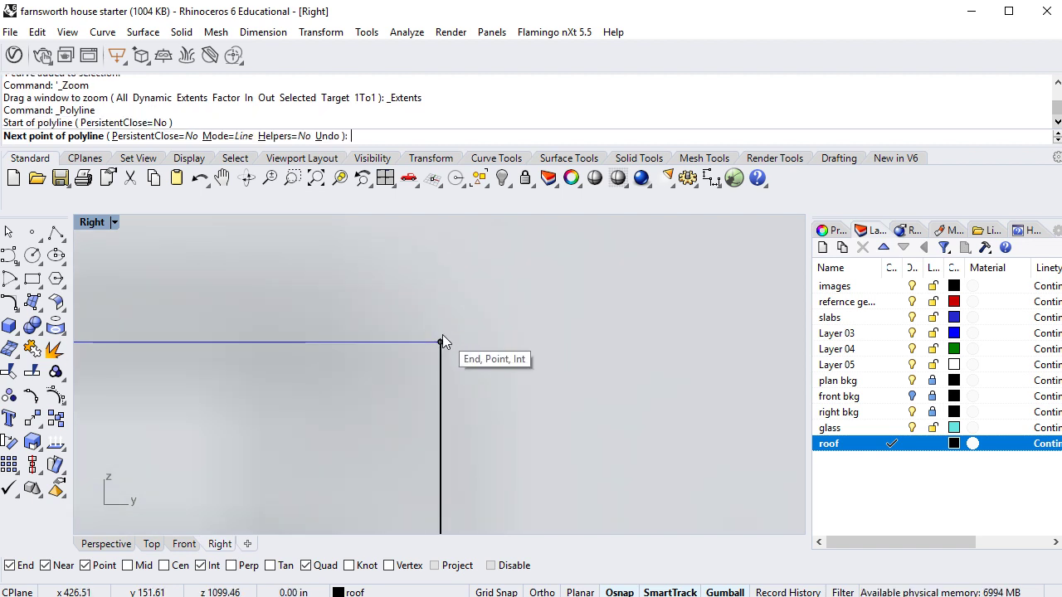
key("F8")
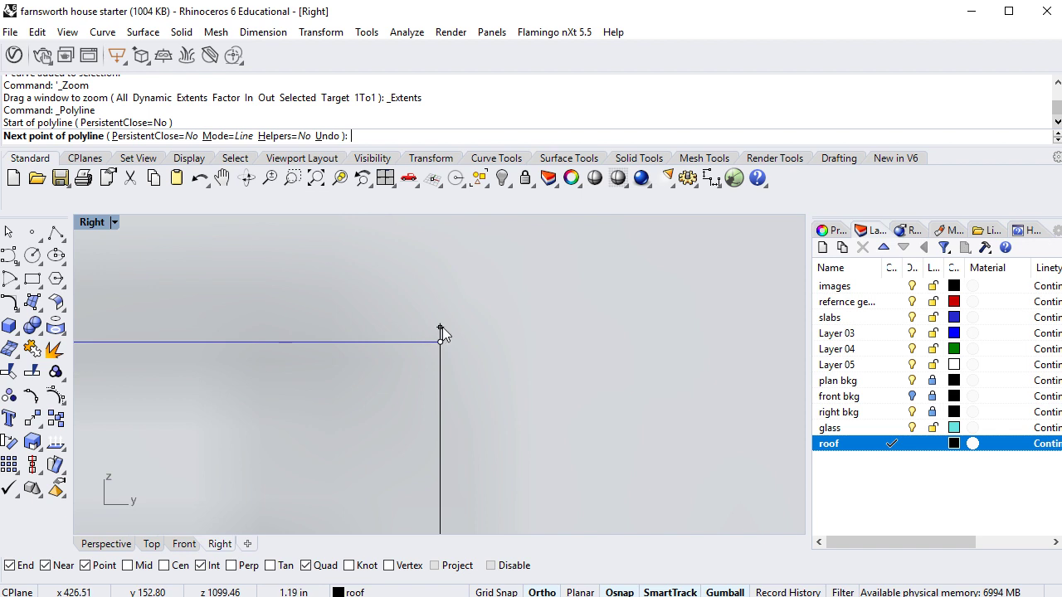
left_click(440, 327)
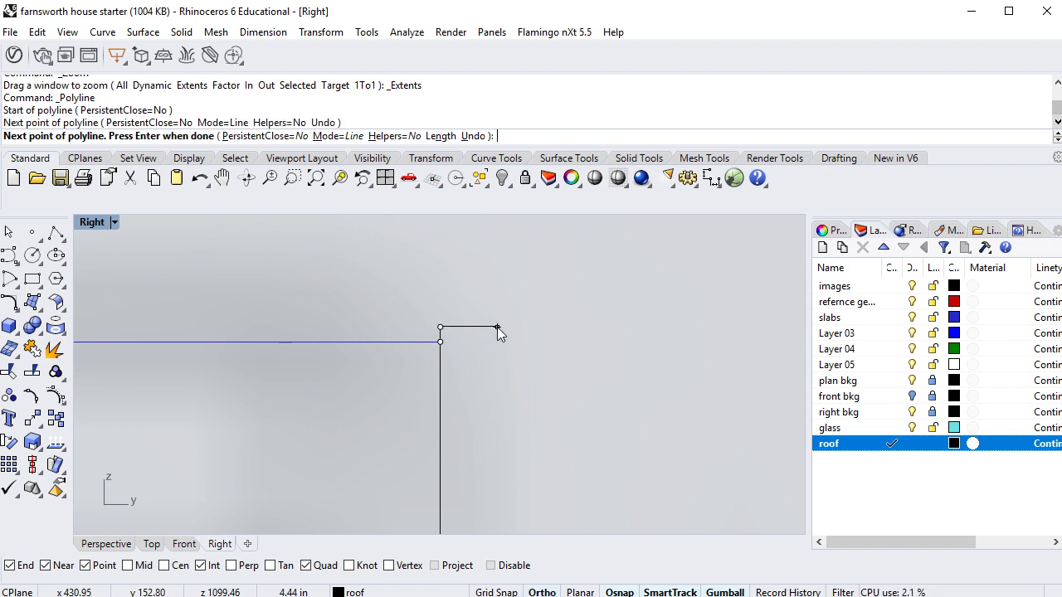
left_click(526, 328)
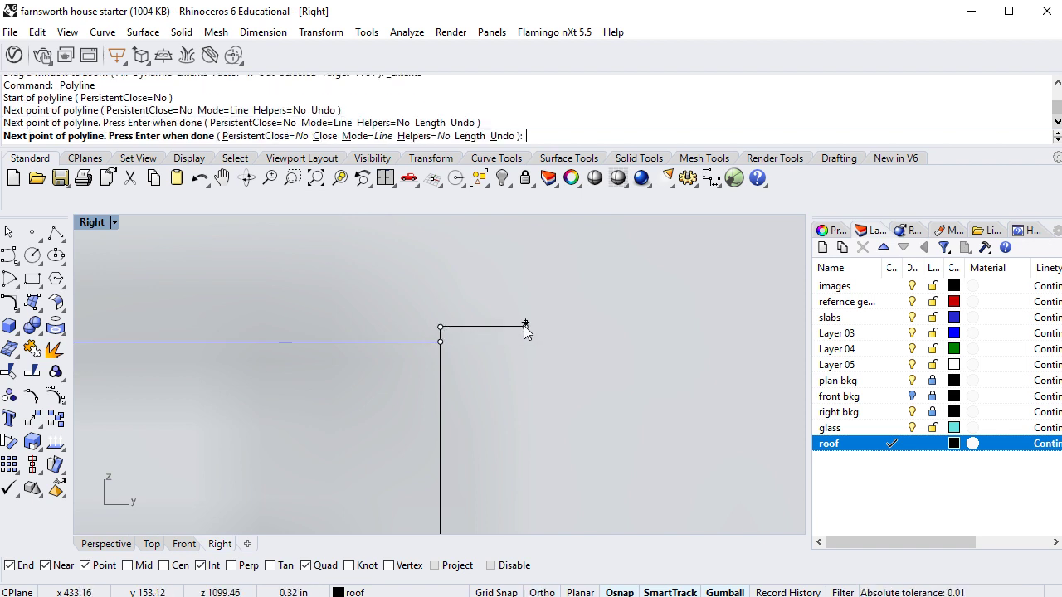
left_click(525, 349)
left_click(514, 349)
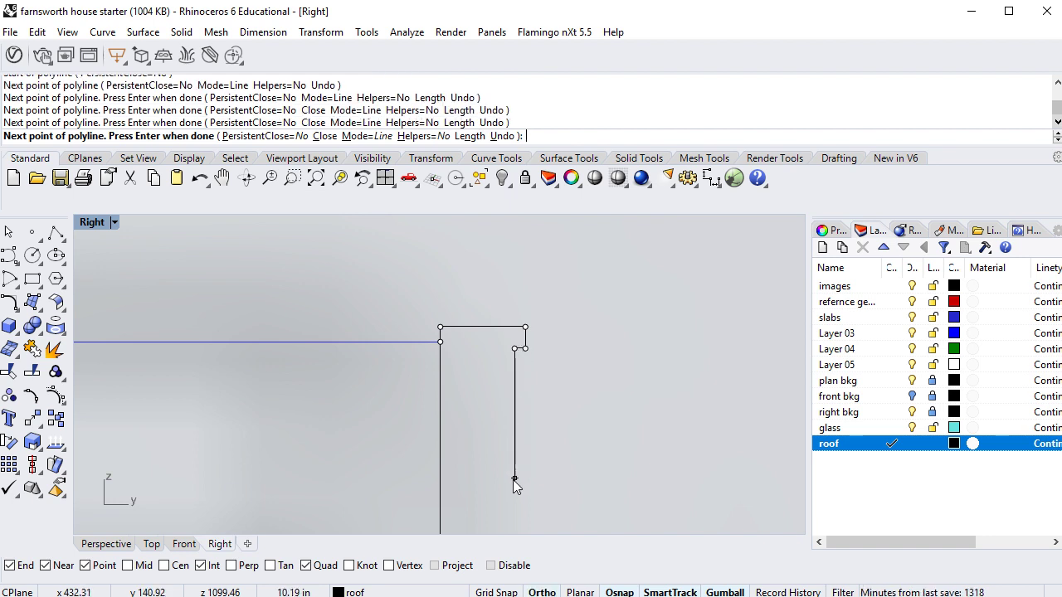
left_click(515, 481)
left_click(491, 481)
Add the bottom jog vertices and finish the stepped profile polyline
key("F8")
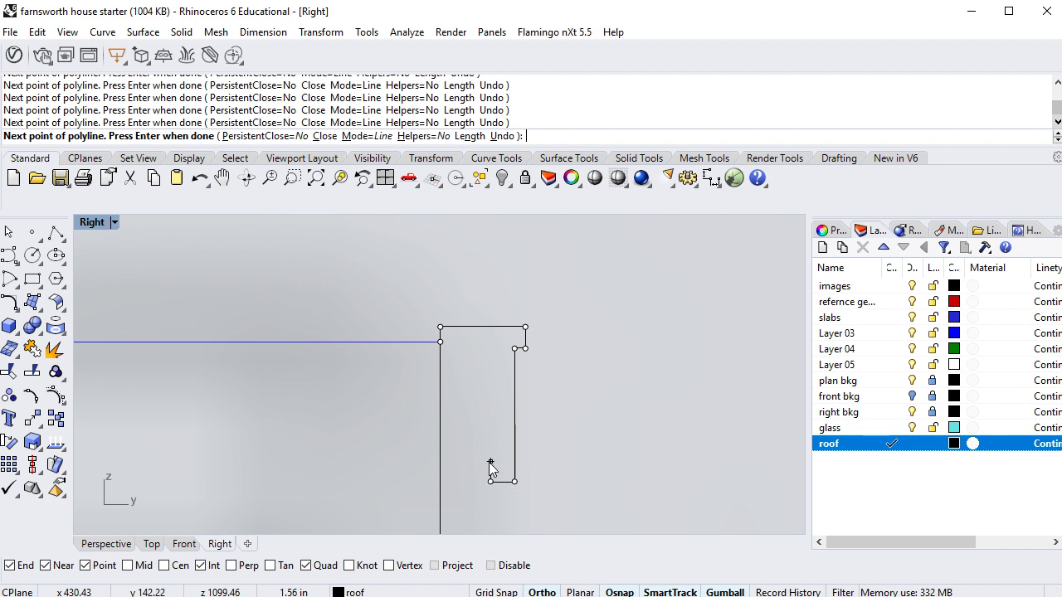
scroll(490, 465, "up", 3)
key("F8")
left_click(491, 479)
left_click(466, 479)
right_click_drag(469, 490, 490, 339)
key("F8")
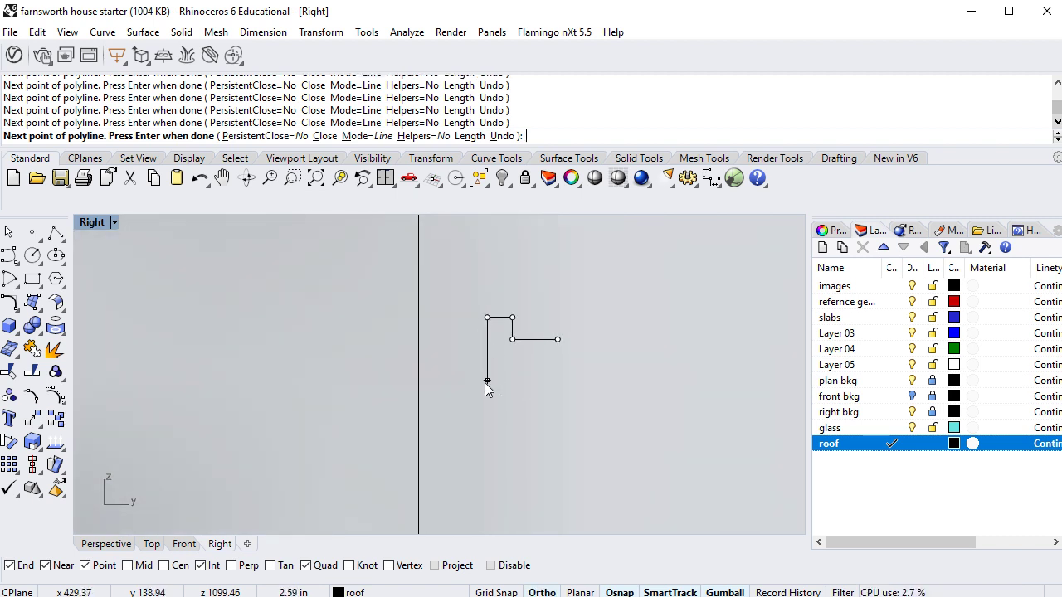
scroll(484, 402, "down", 3)
right_click_drag(484, 402, 498, 304)
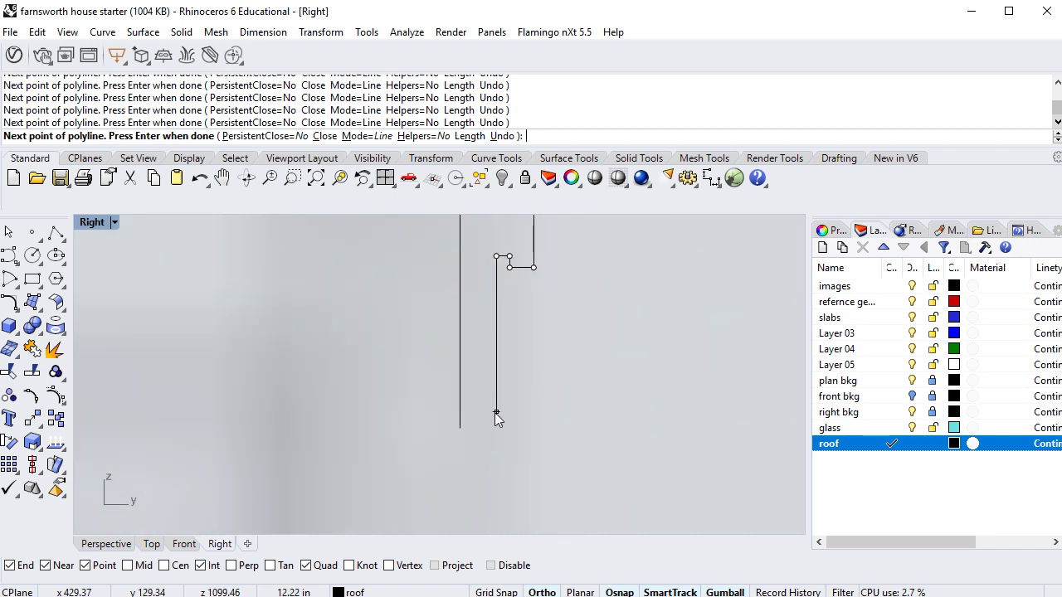
right_click_drag(505, 375, 490, 460)
right_click(489, 459)
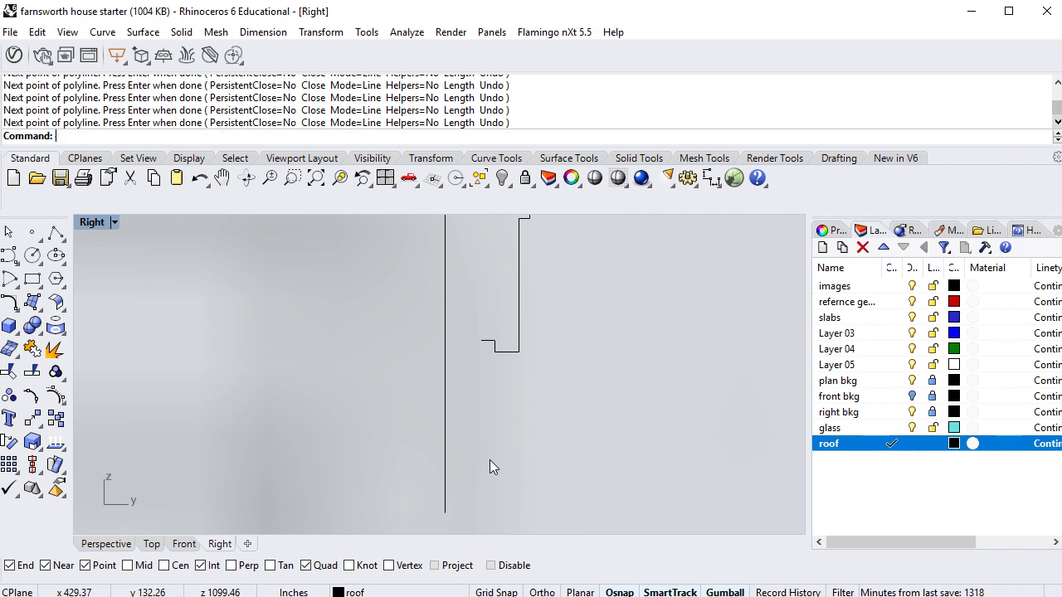
Reframe the view and select the finished profile to check it, then deselect
scroll(522, 377, "down", 2)
right_click_drag(538, 360, 514, 396)
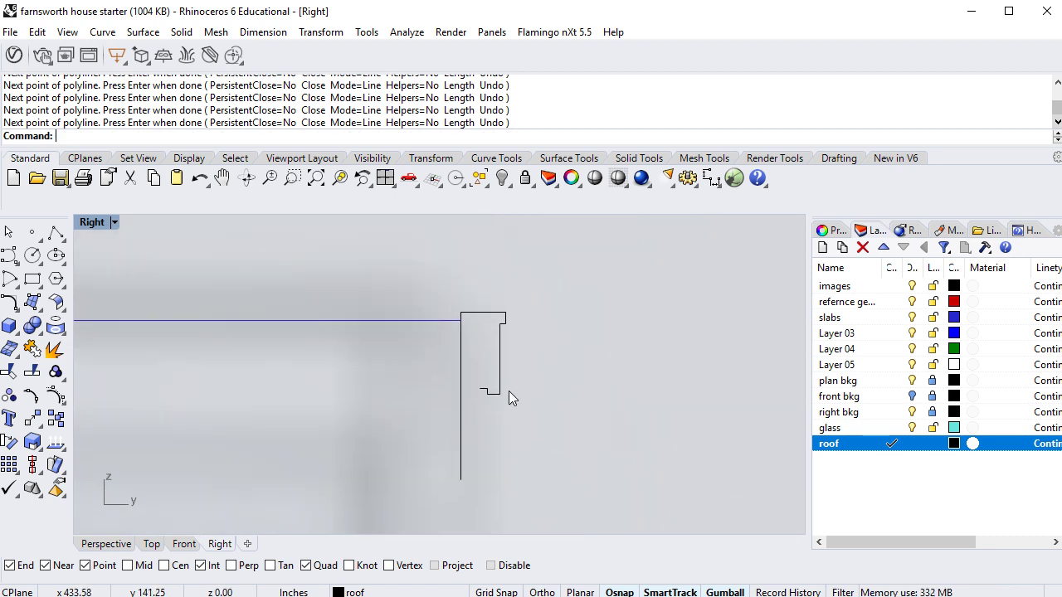
left_click(500, 388)
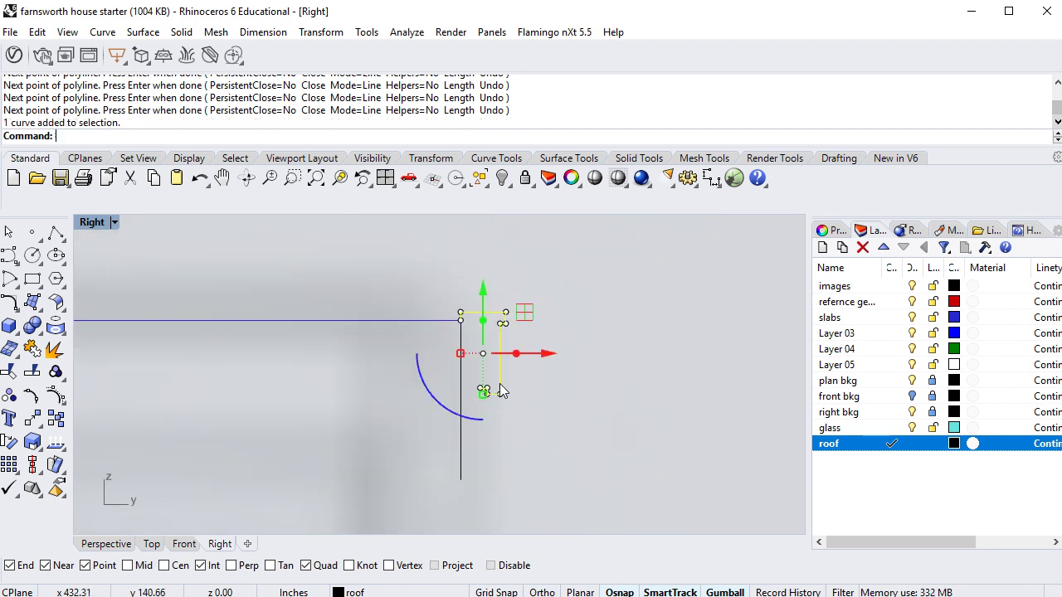
left_click(521, 440)
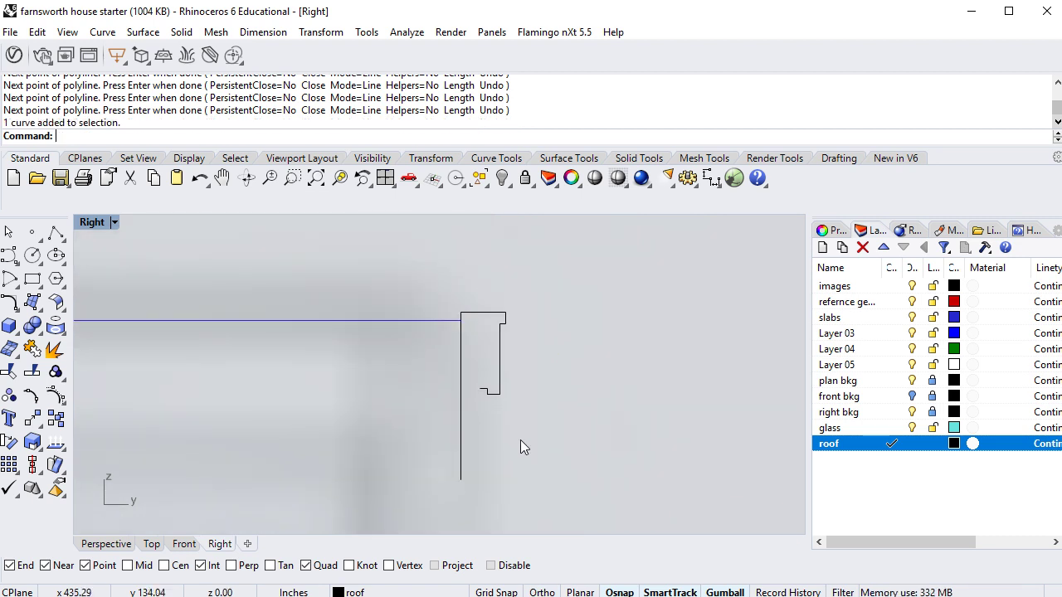
left_click(56, 235)
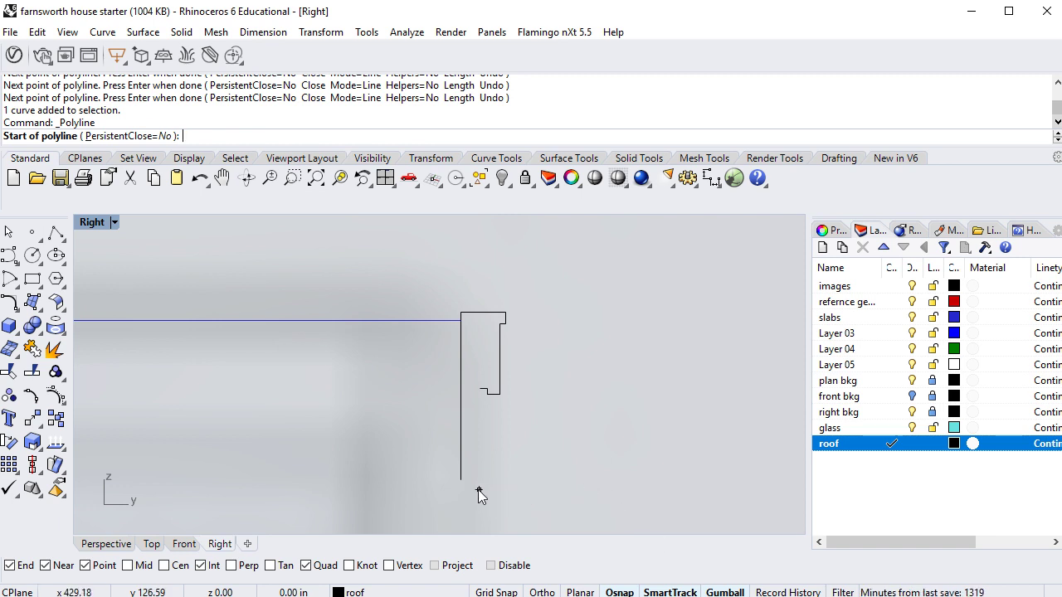
scroll(479, 490, "up", 2)
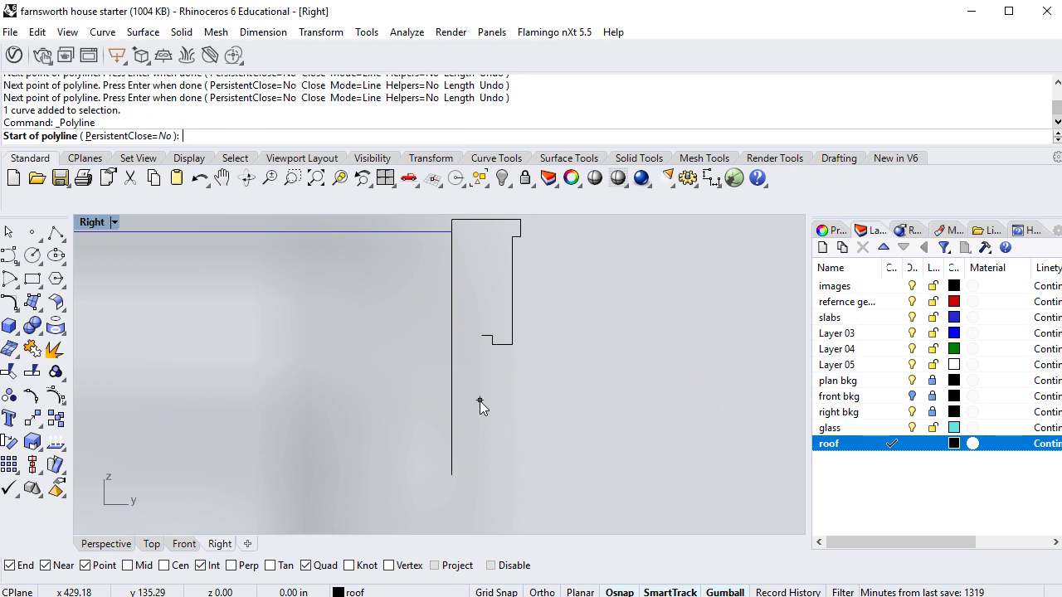
key("Escape")
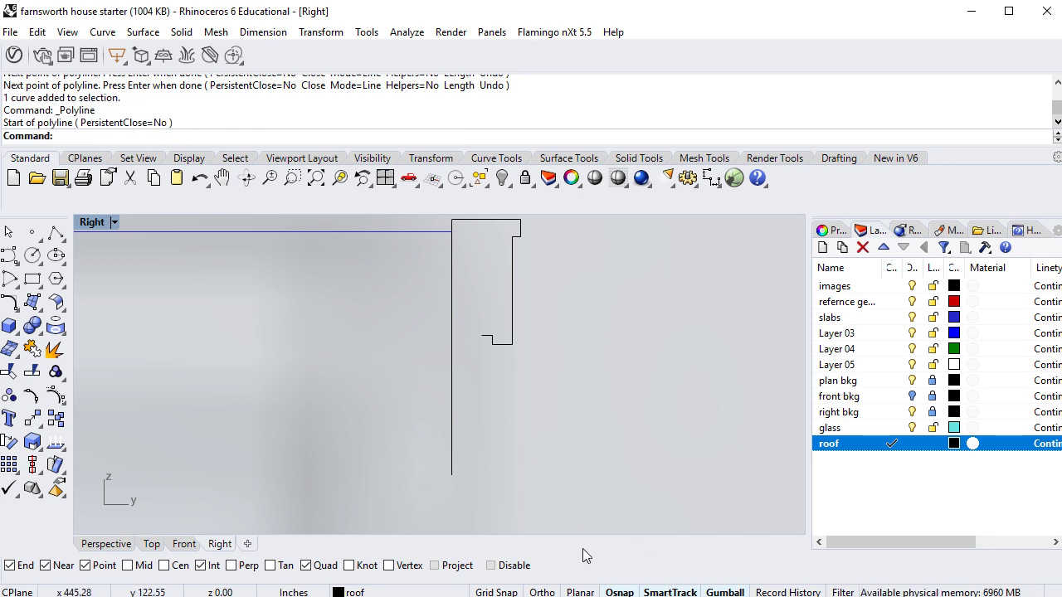
left_click(55, 234)
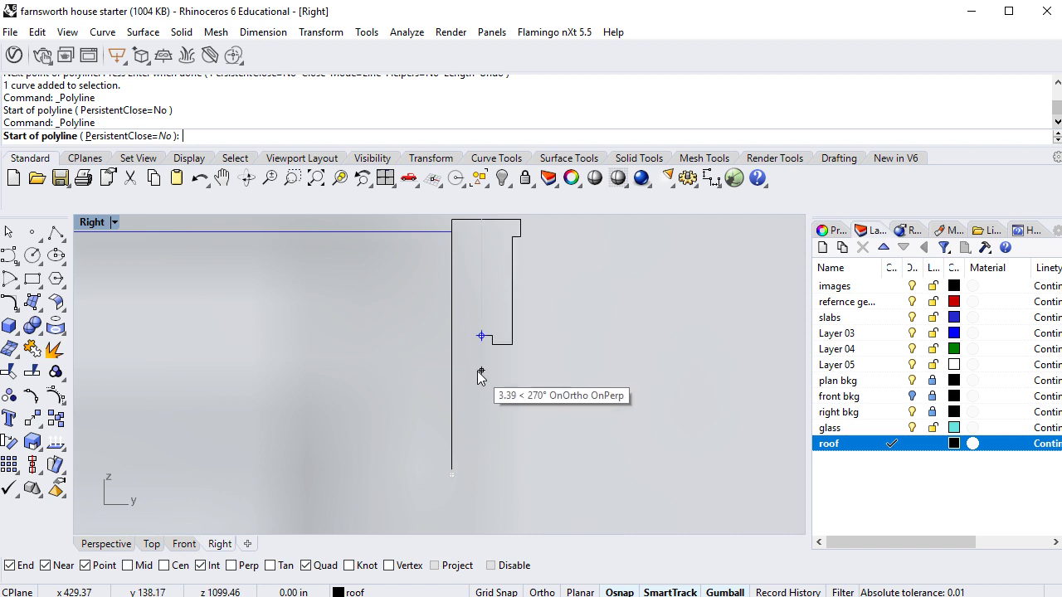
Draw a polyline from the profile's open end down to the base and over to the vertical line's lower end
left_click(481, 336)
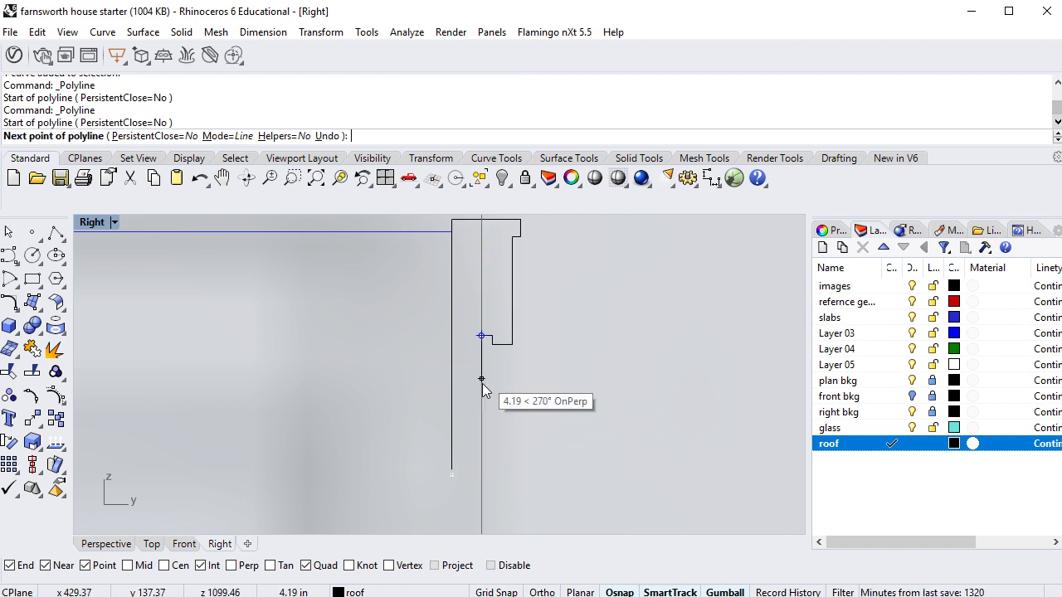
left_click(483, 471)
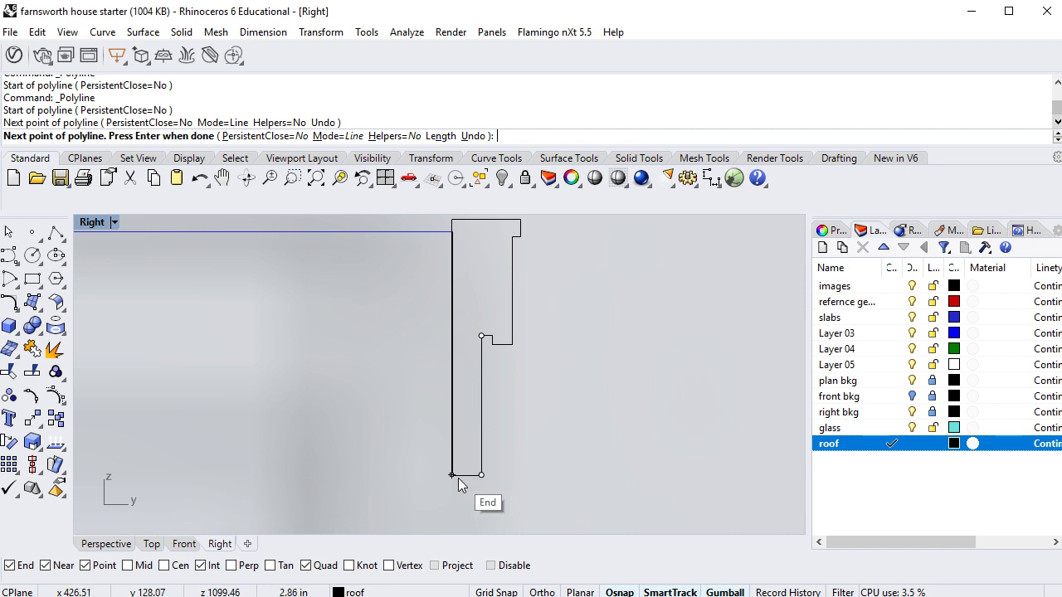
left_click(458, 479)
key("Return")
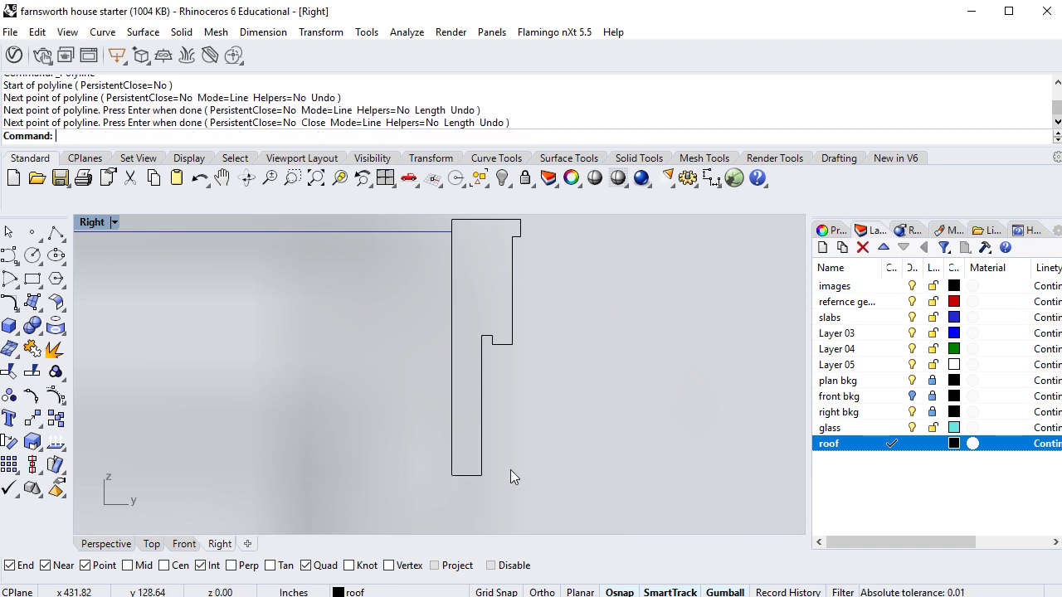
scroll(522, 470, "down", 2)
Join the three outline curves into one closed fascia profile and select it
left_click_drag(538, 495, 457, 351)
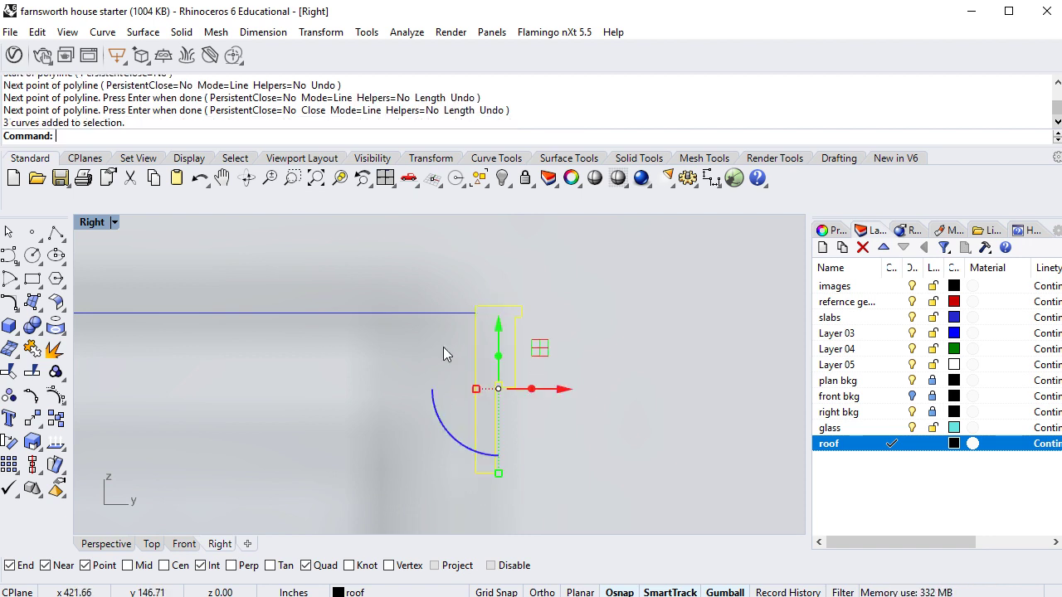
left_click(597, 382)
left_click(517, 359)
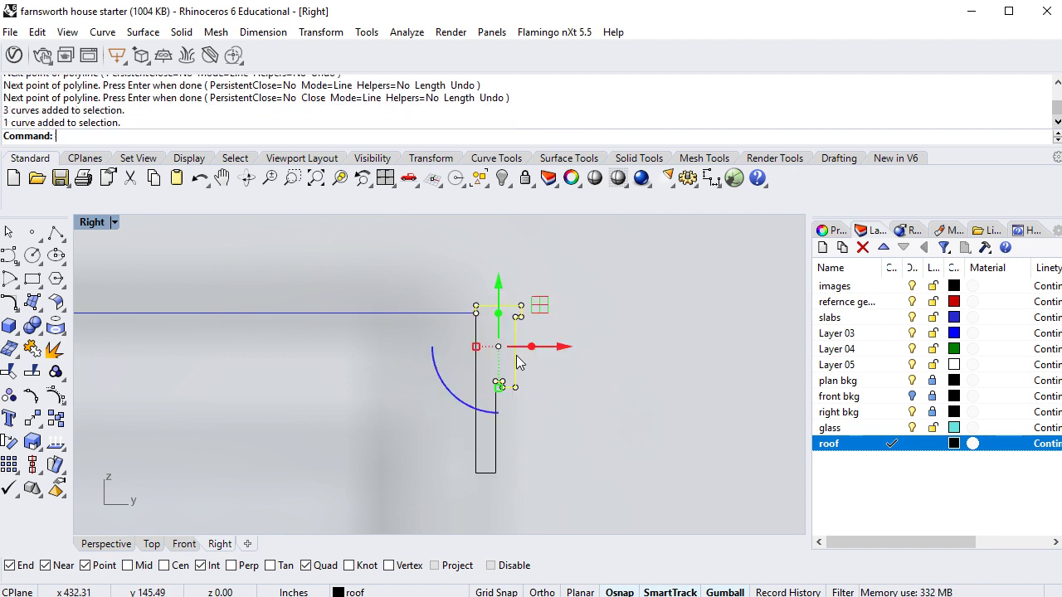
left_click(548, 477)
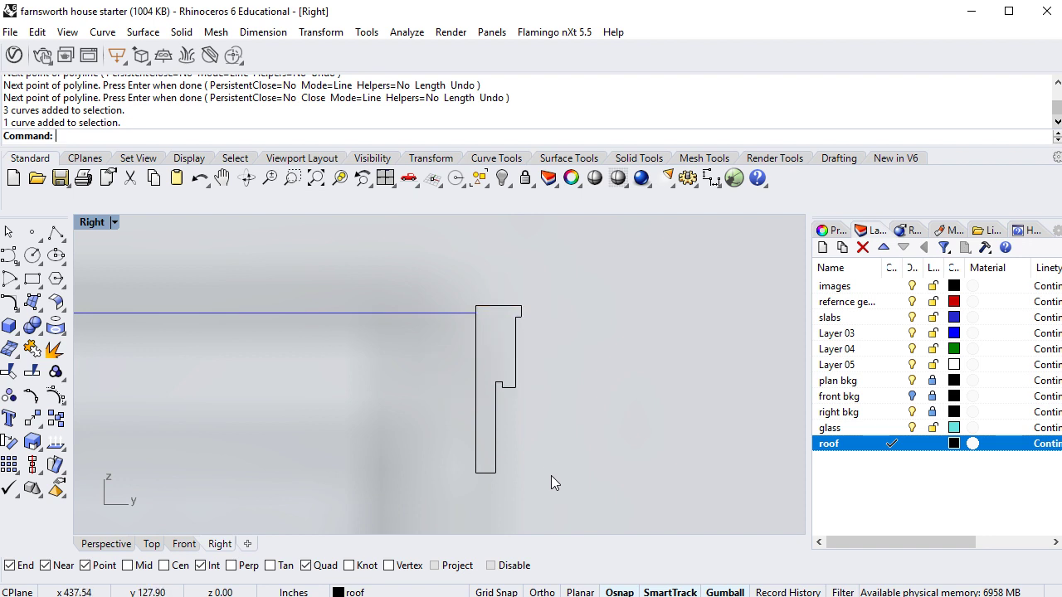
left_click_drag(516, 488, 457, 350)
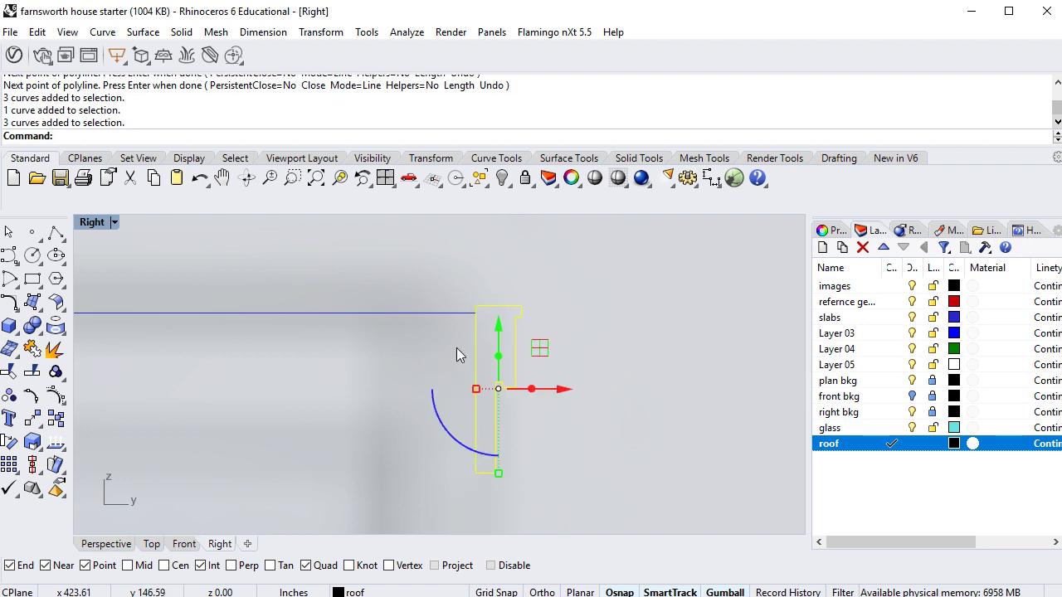
left_click(33, 350)
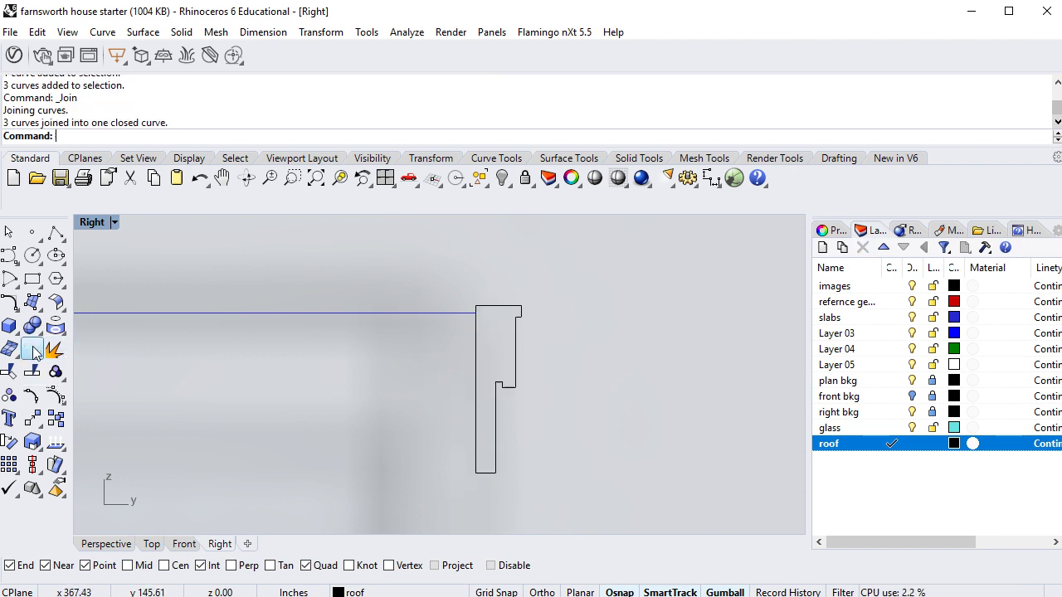
left_click(235, 395)
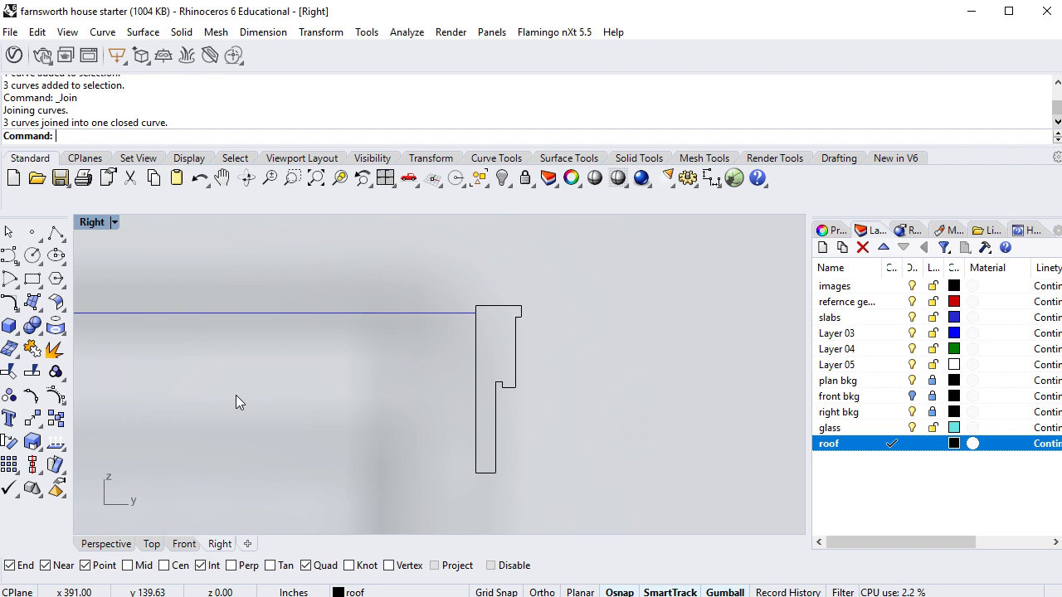
left_click(517, 362)
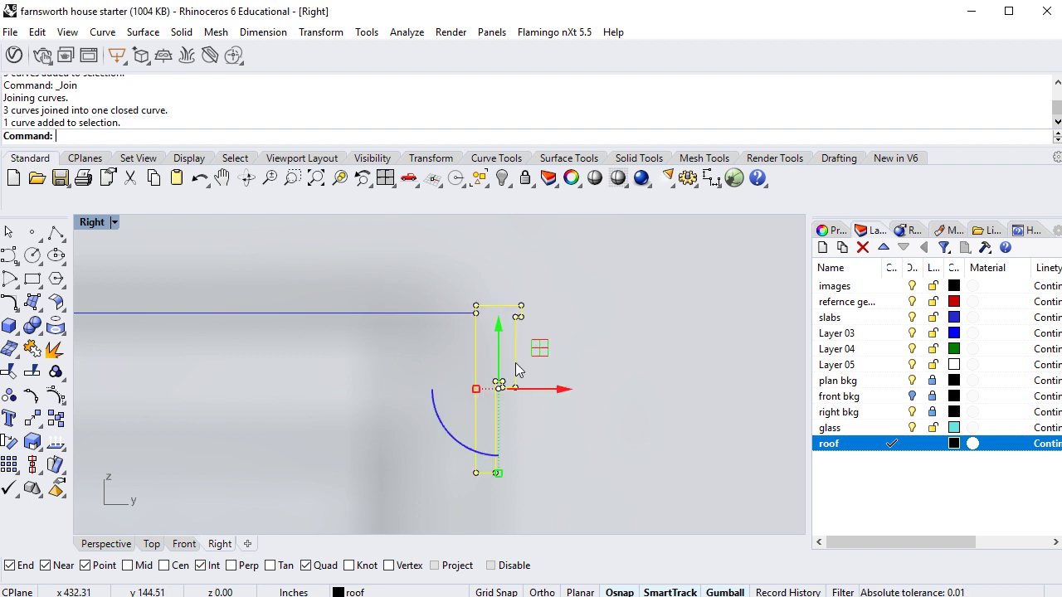
Orbit the Perspective view to see the profile at the roof corner and all four corners
left_click(120, 544)
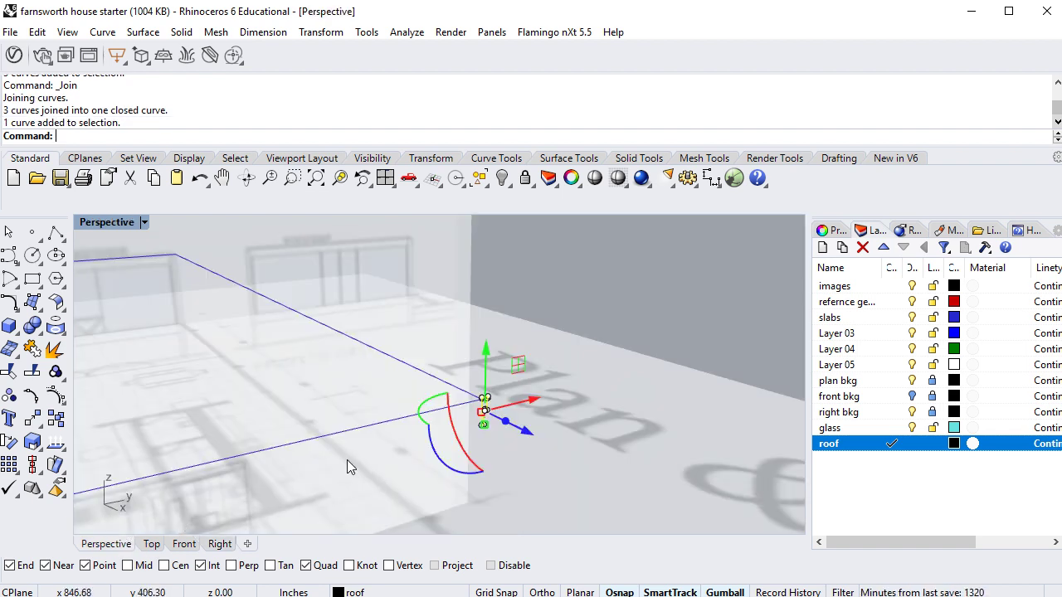
left_click(534, 493)
right_click_drag(495, 473, 541, 417)
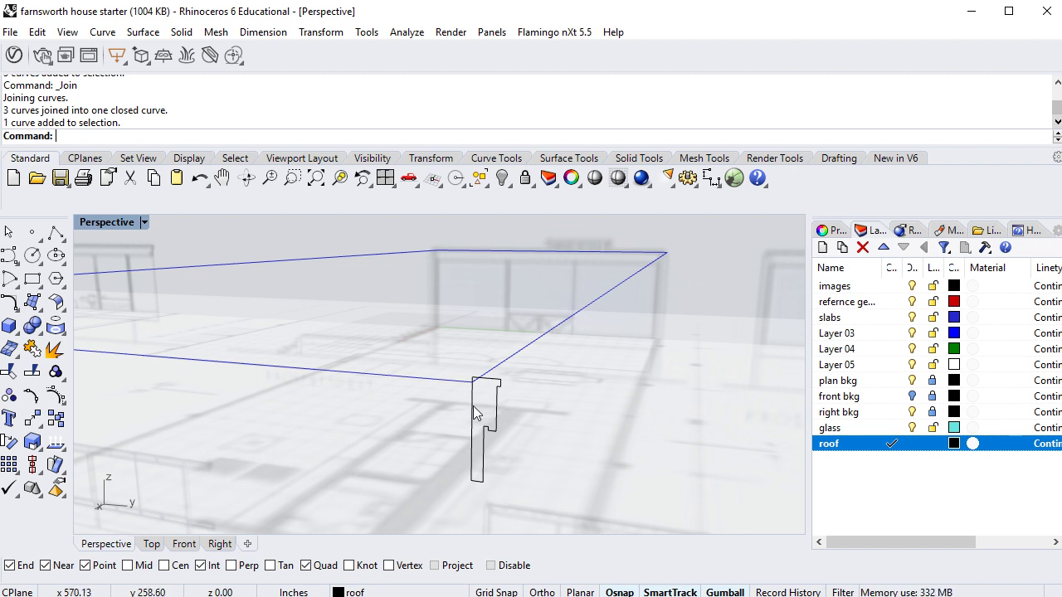
right_click_drag(515, 370, 532, 403)
scroll(524, 400, "up", 3)
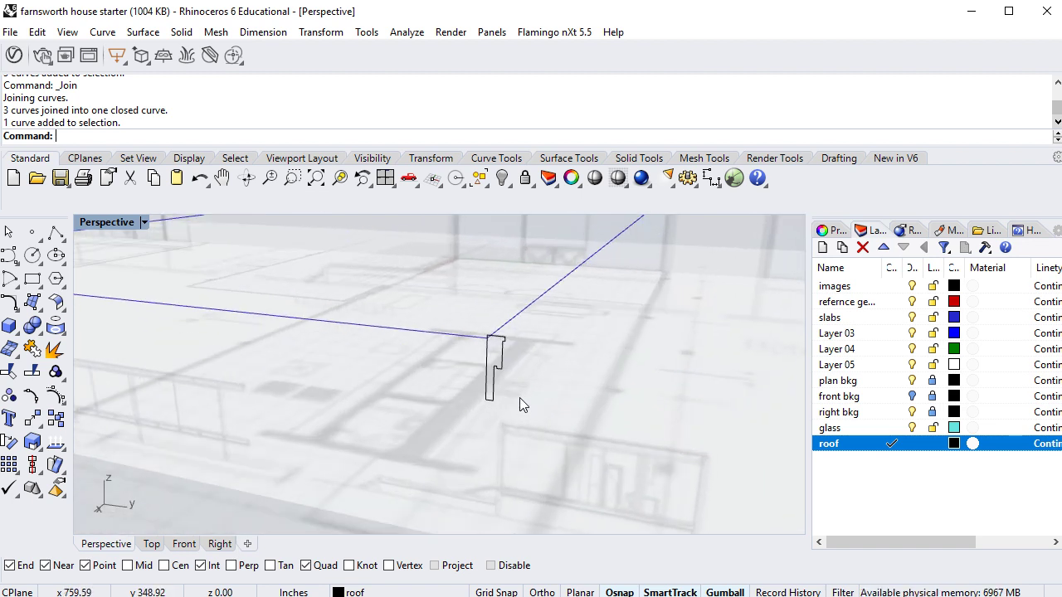
Undo the accidental profile move, keeping it at the corner, and type Sweep1
left_click_drag(533, 404, 559, 331)
key("Escape")
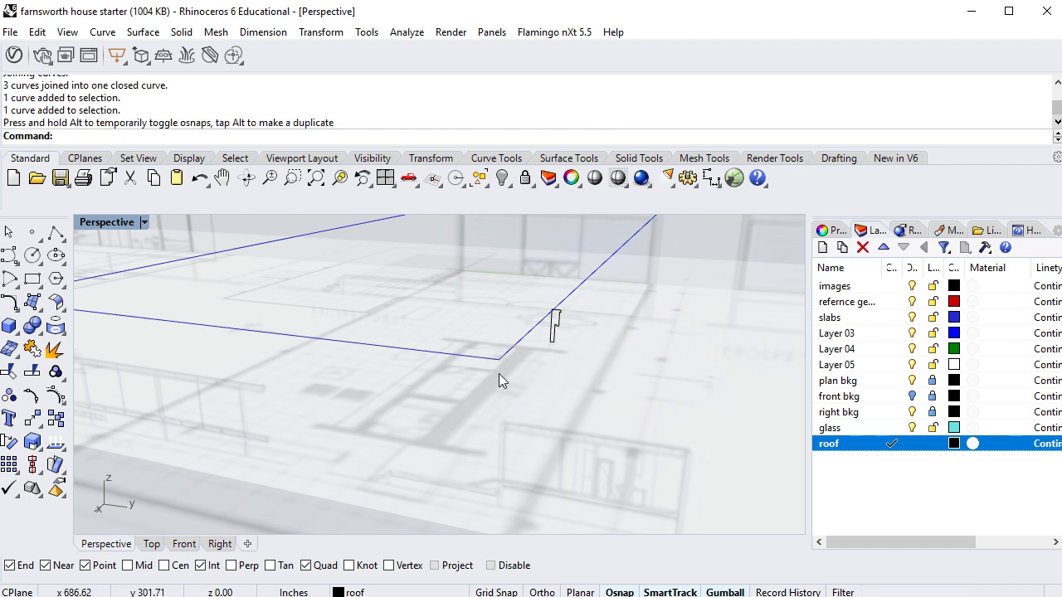
key("ctrl+z")
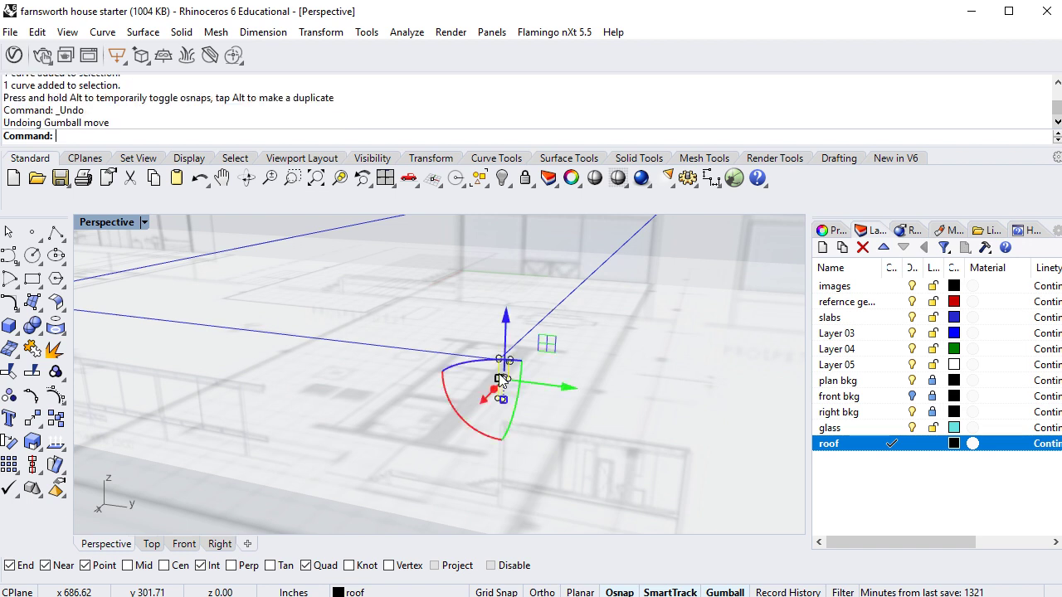
left_click(648, 424)
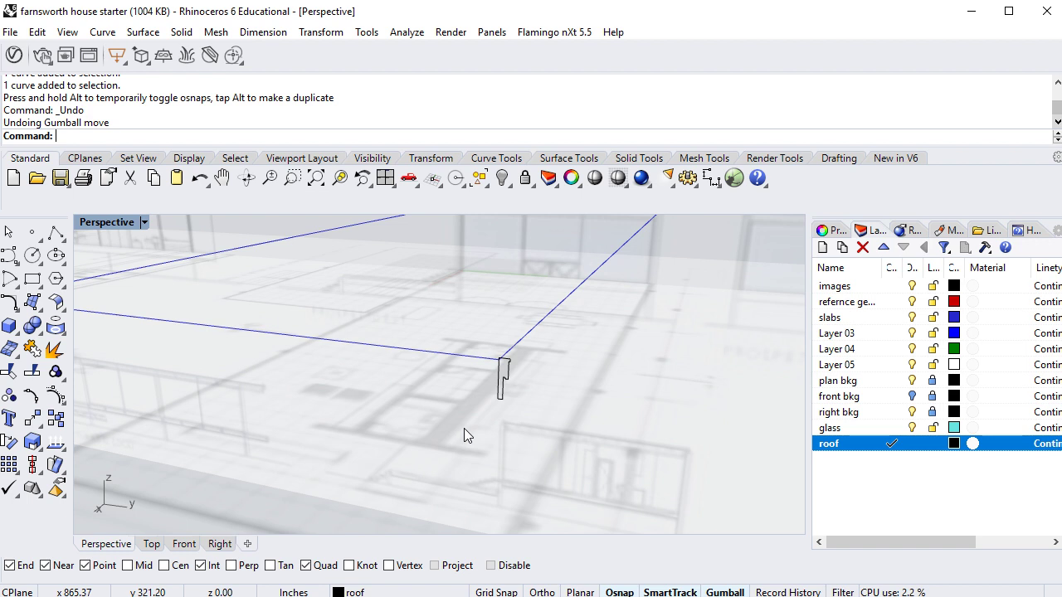
type("weep1")
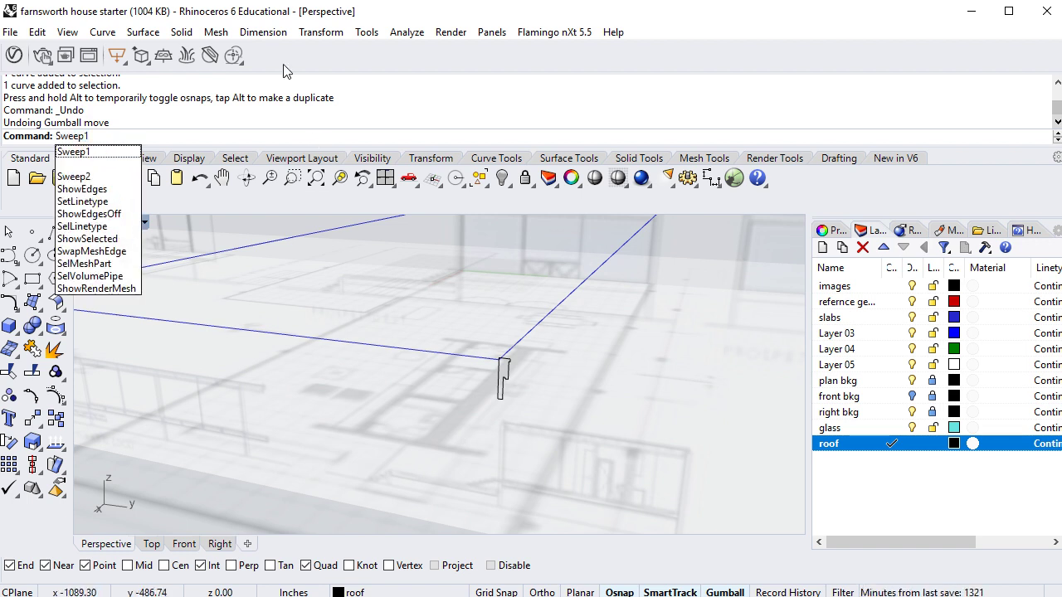
Sweep1 with the roof outline as rail and the fascia profile as cross section, default seam
key("Return")
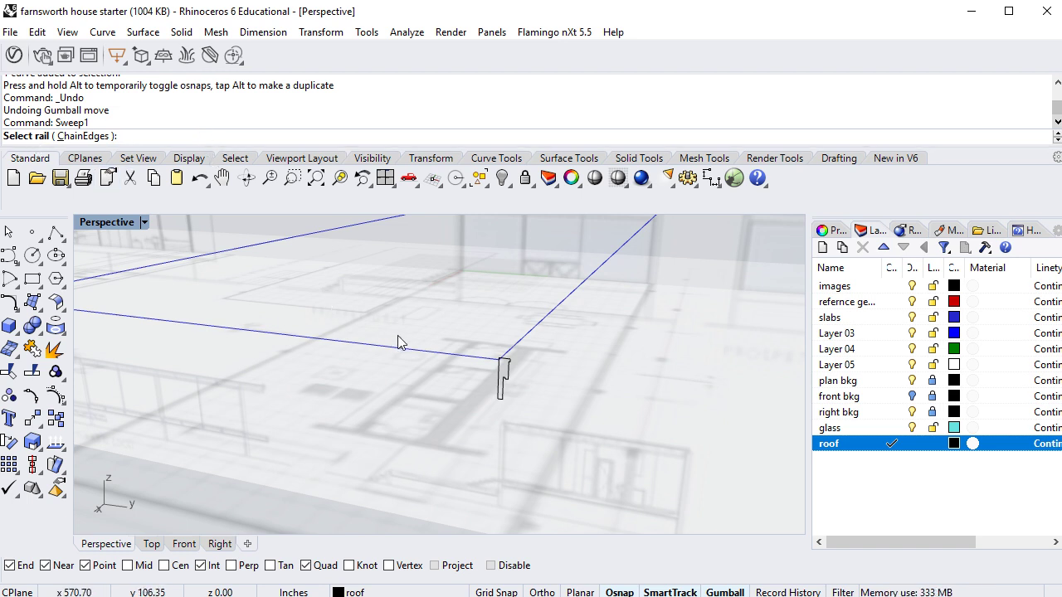
left_click(428, 353)
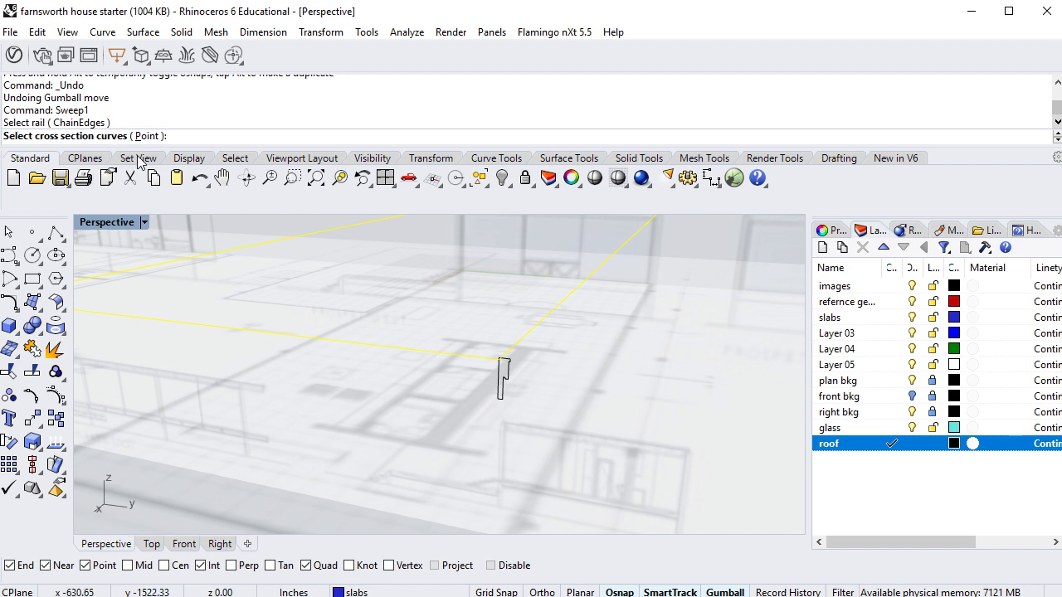
left_click(503, 383)
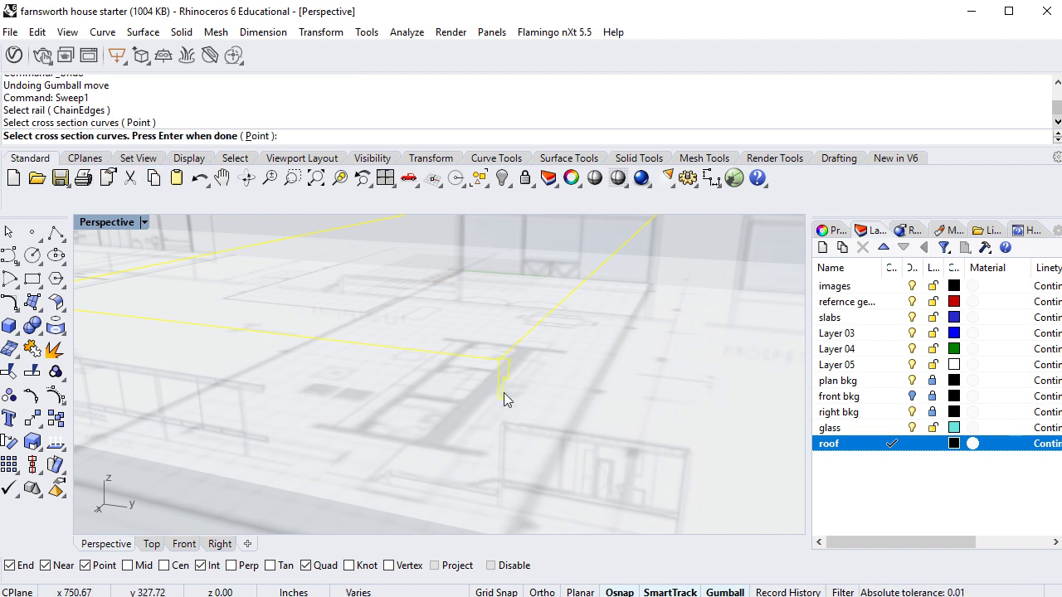
key("Return")
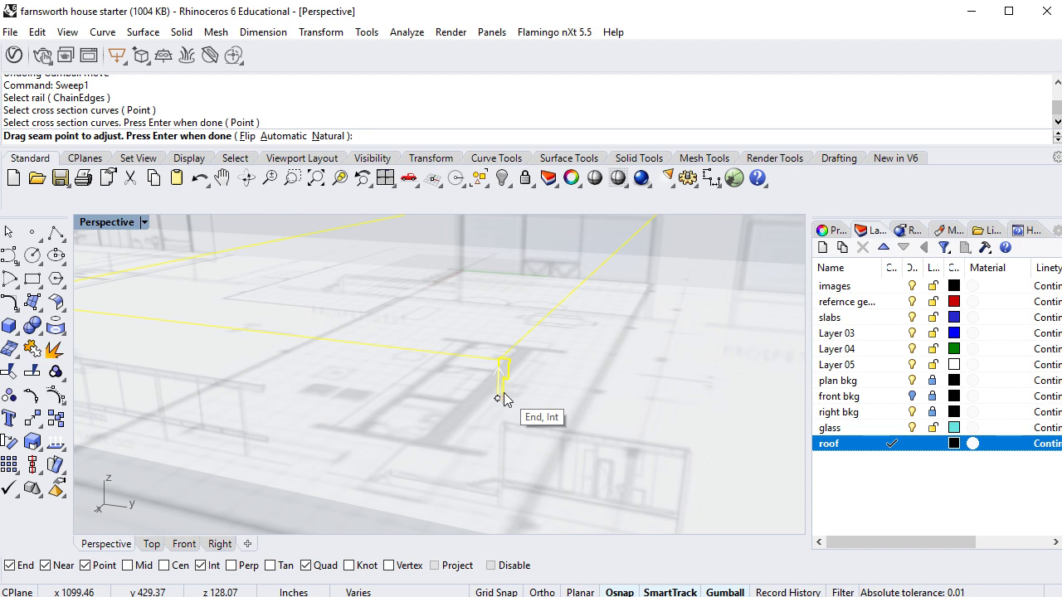
key("Return")
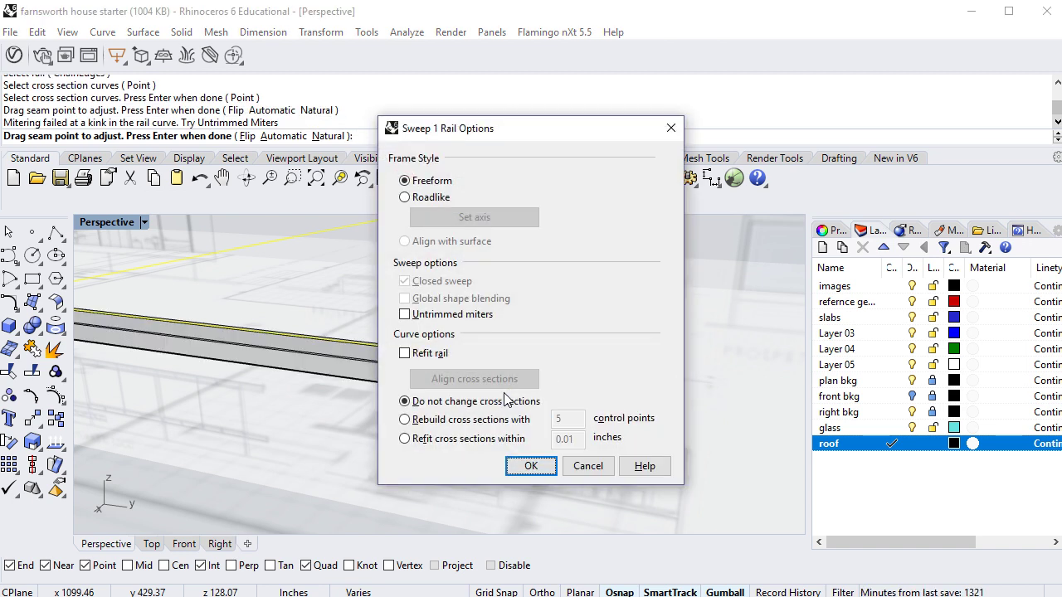
Build the swept fascia, orbit around its corner to inspect it, then undo the sweep
left_click(532, 467)
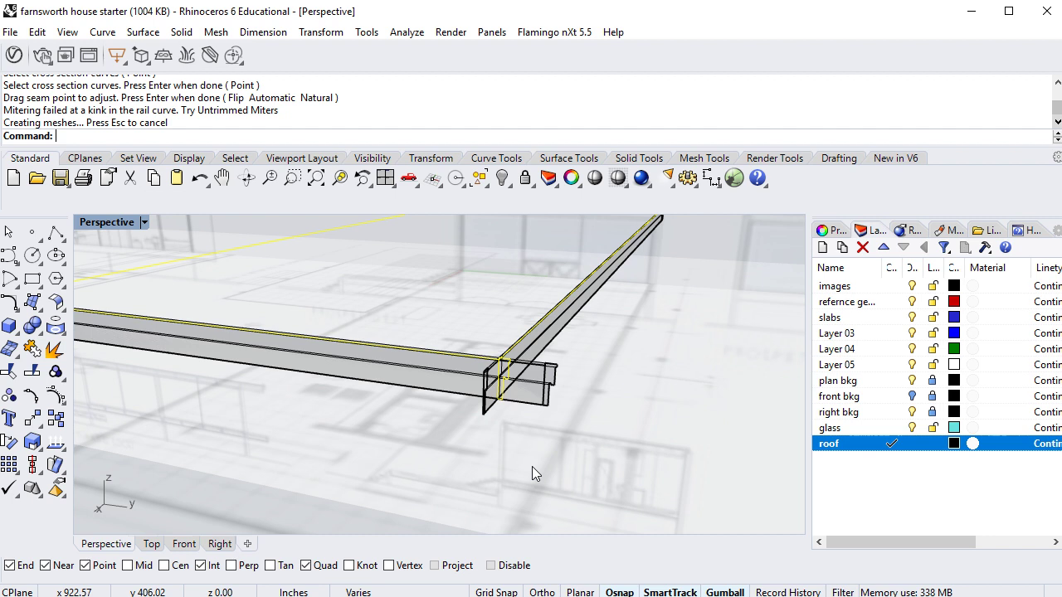
left_click(534, 466)
right_click_drag(584, 448, 455, 403)
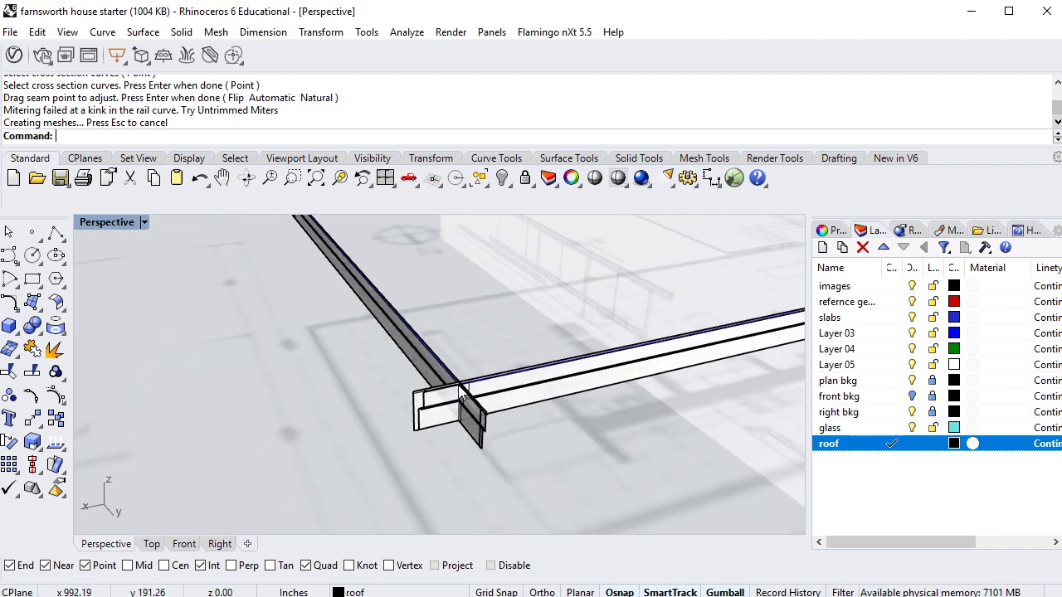
scroll(461, 398, "up", 3)
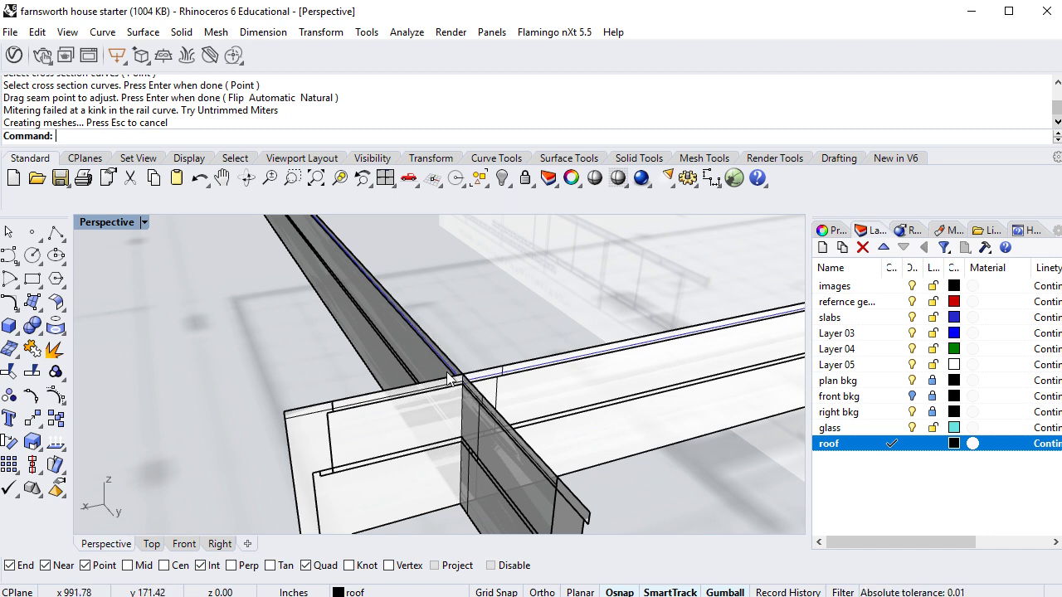
scroll(613, 367, "down", 3)
right_click_drag(470, 442, 447, 468)
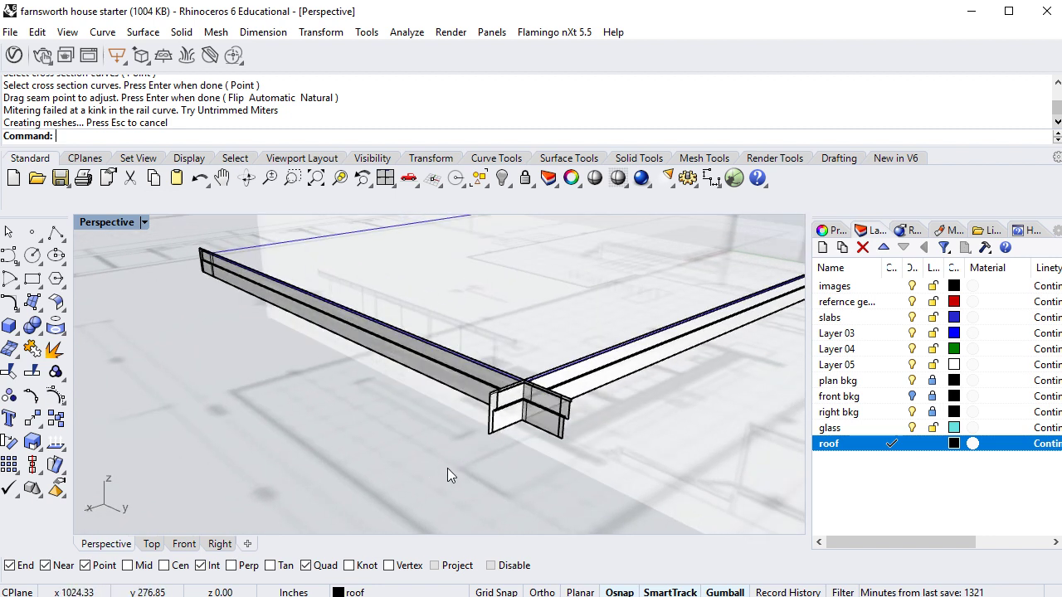
key("ctrl+z")
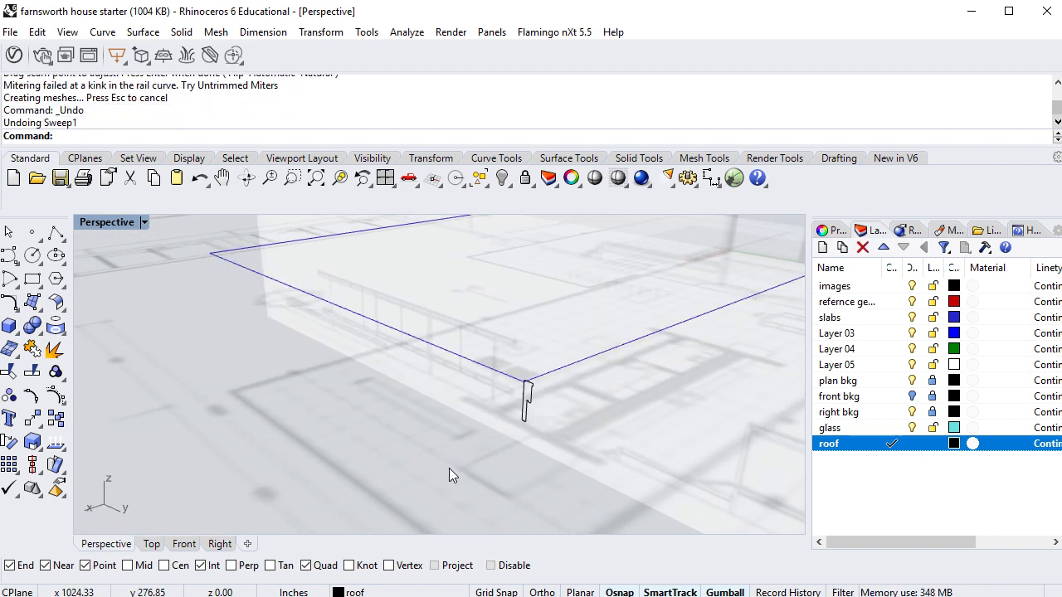
Switch to the Top view and pan to the profile at the roof outline's corner
scroll(543, 423, "up", 2)
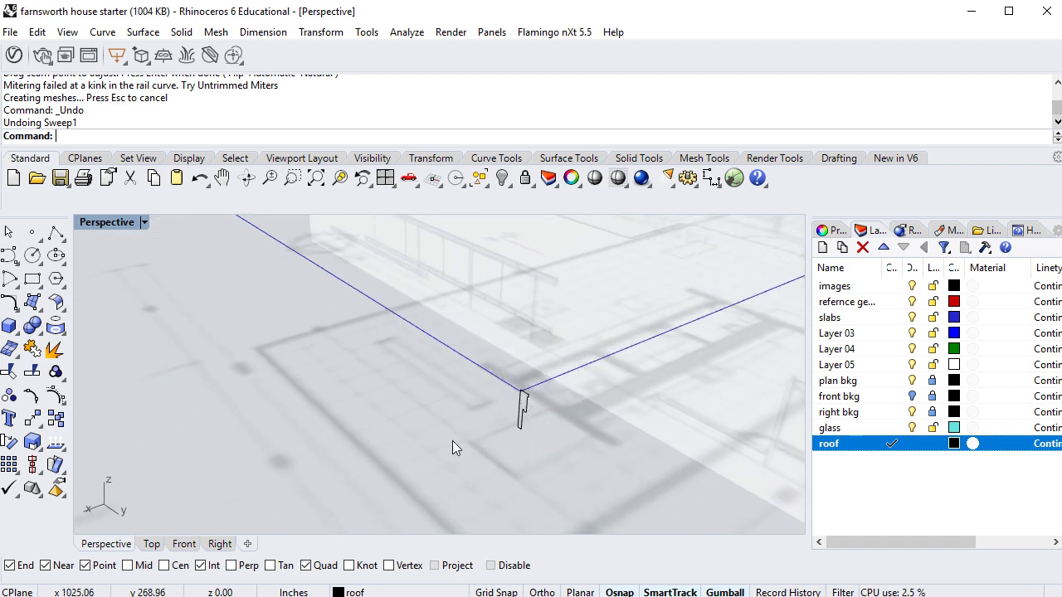
left_click(525, 407)
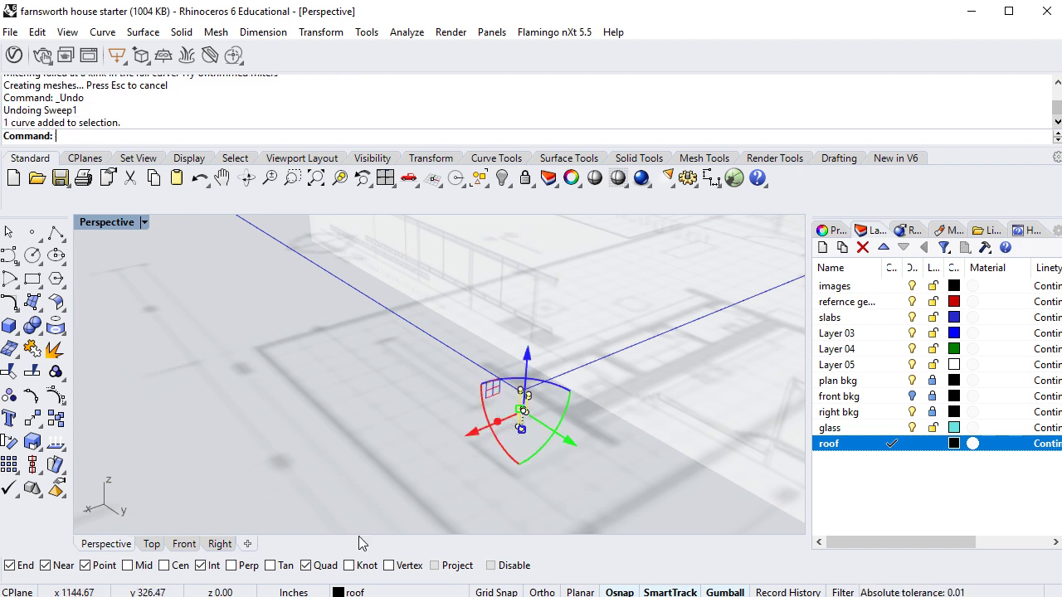
left_click(150, 546)
scroll(361, 451, "down", 5)
scroll(403, 396, "up", 2)
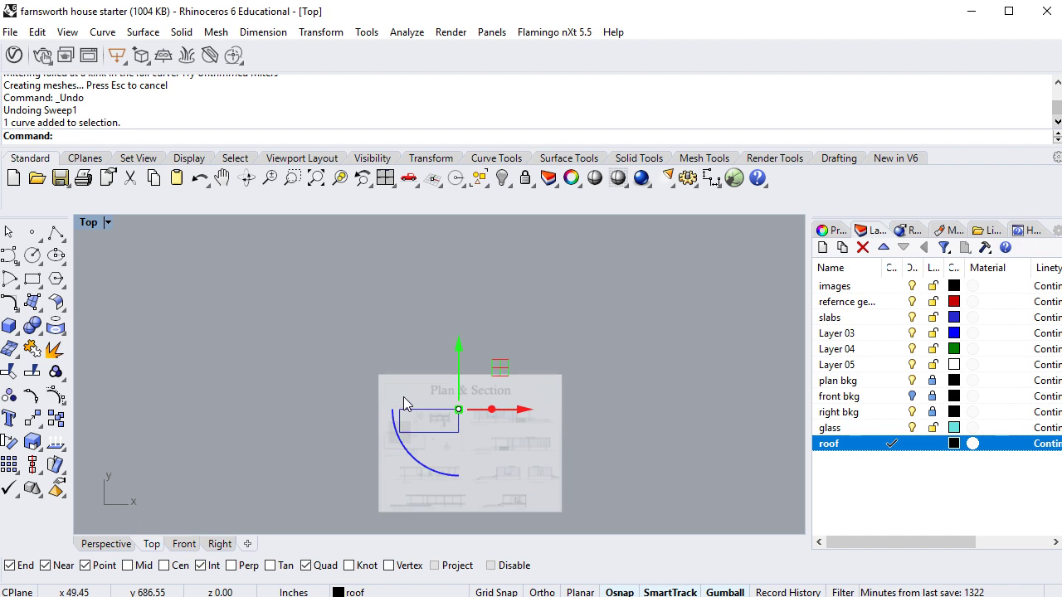
scroll(432, 407, "up", 8)
right_click_drag(461, 429, 343, 385)
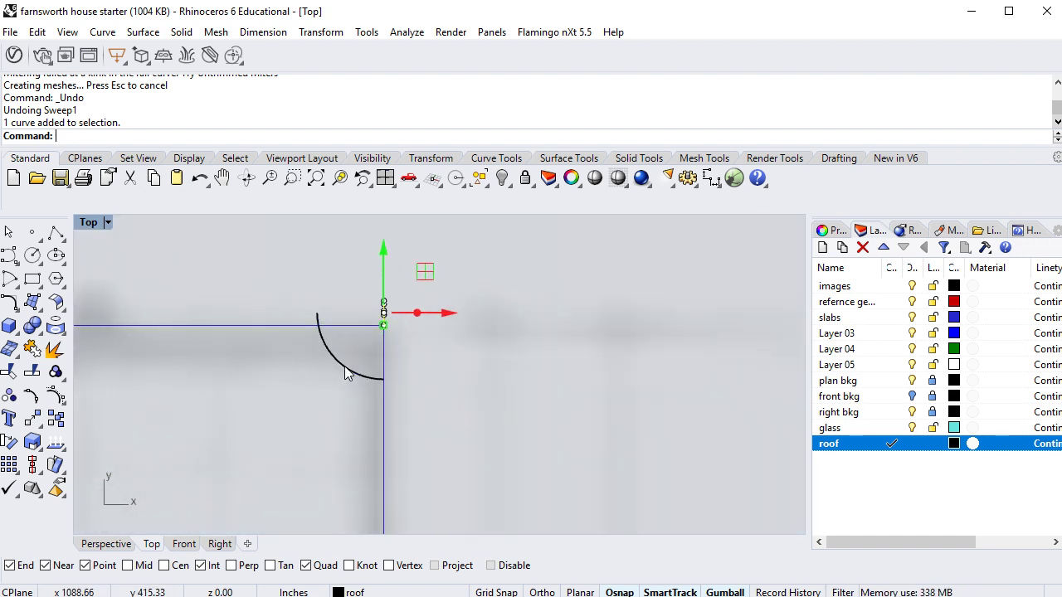
key("Delete")
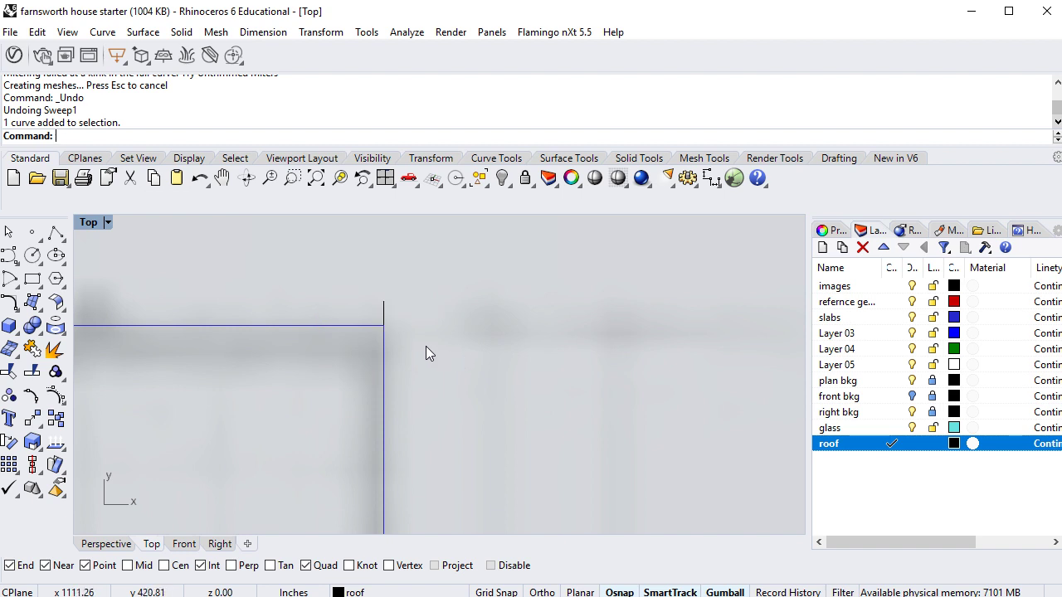
left_click(382, 310)
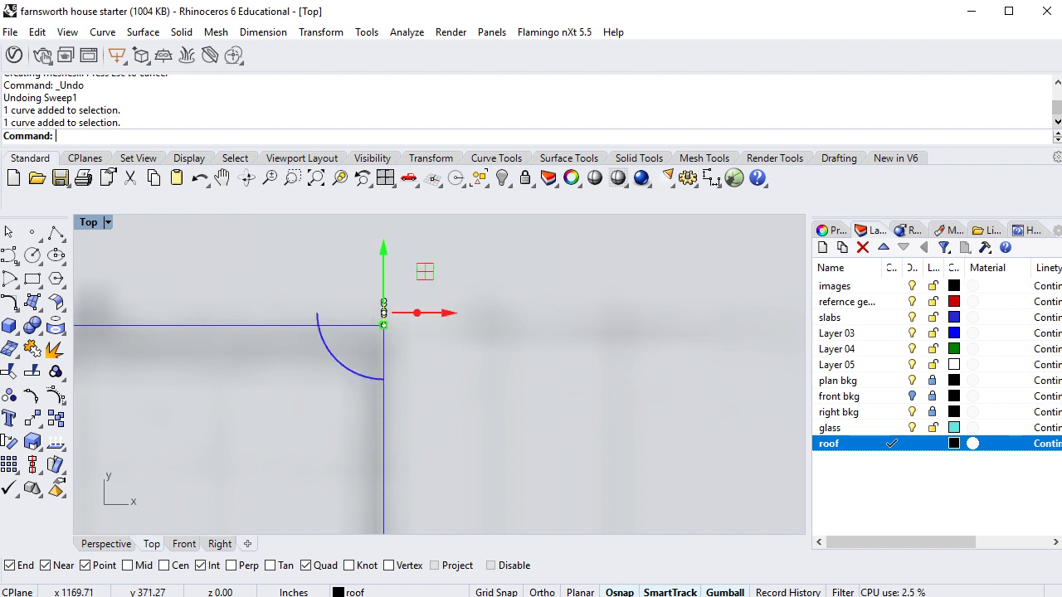
key("Delete")
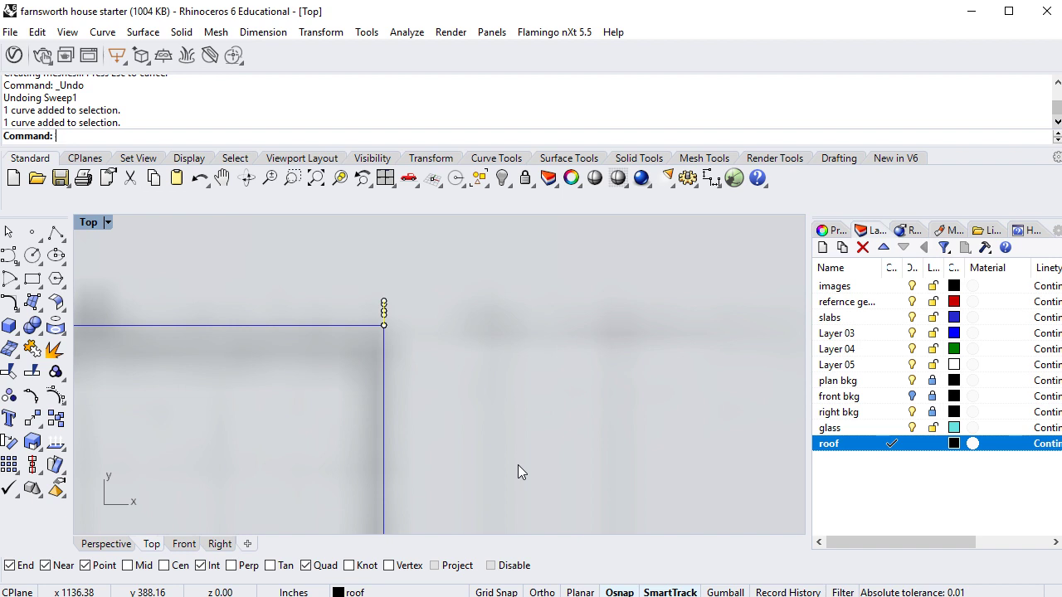
Rotate the fascia profile 90° about the outline corner with Ortho to lie horizontal
type("Rotate")
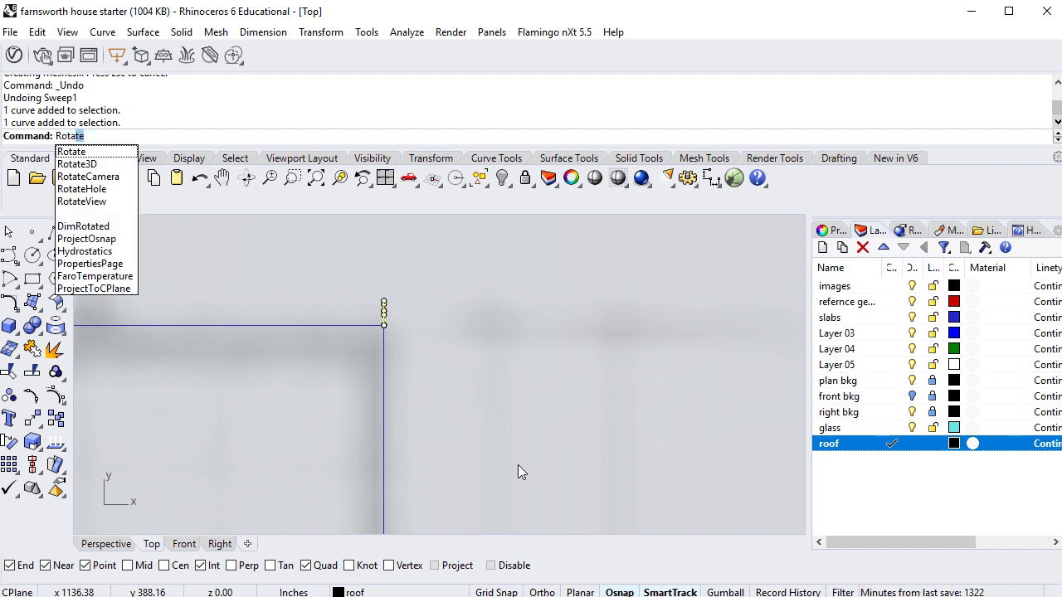
left_click(114, 141)
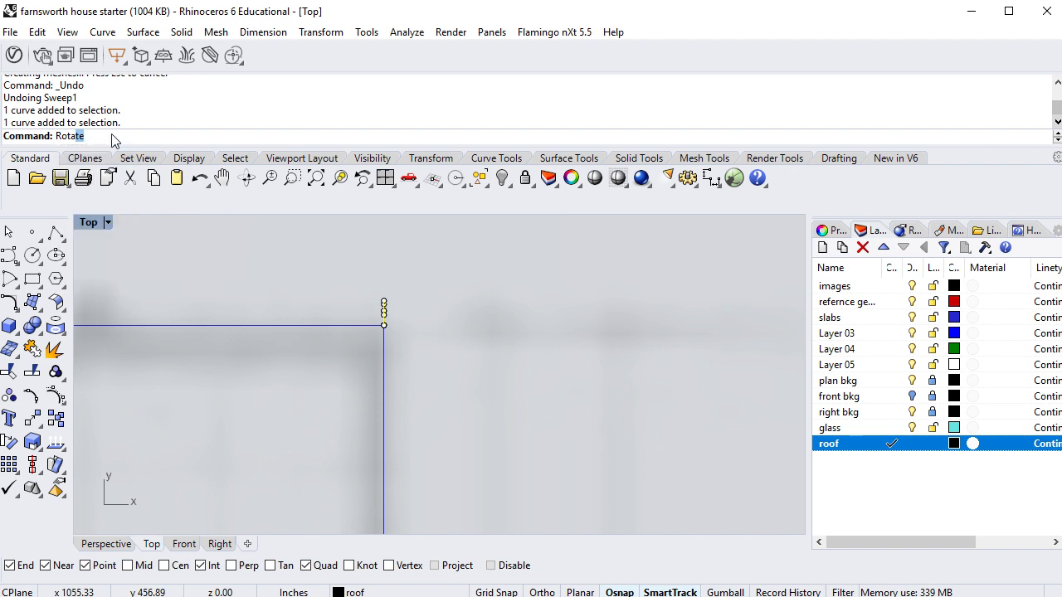
key("Return")
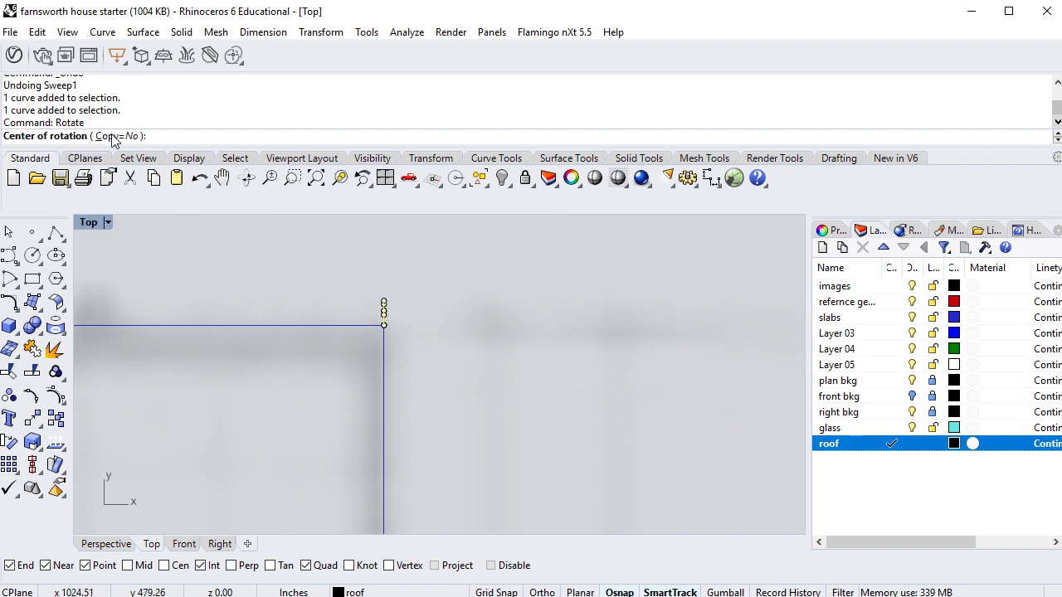
left_click(386, 332)
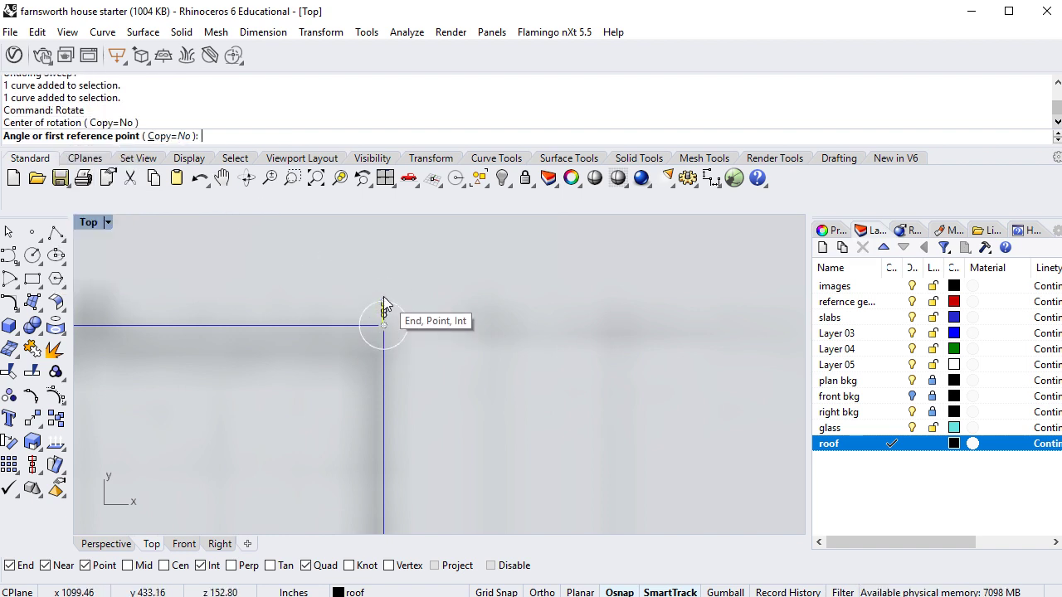
left_click(387, 300)
key("F8")
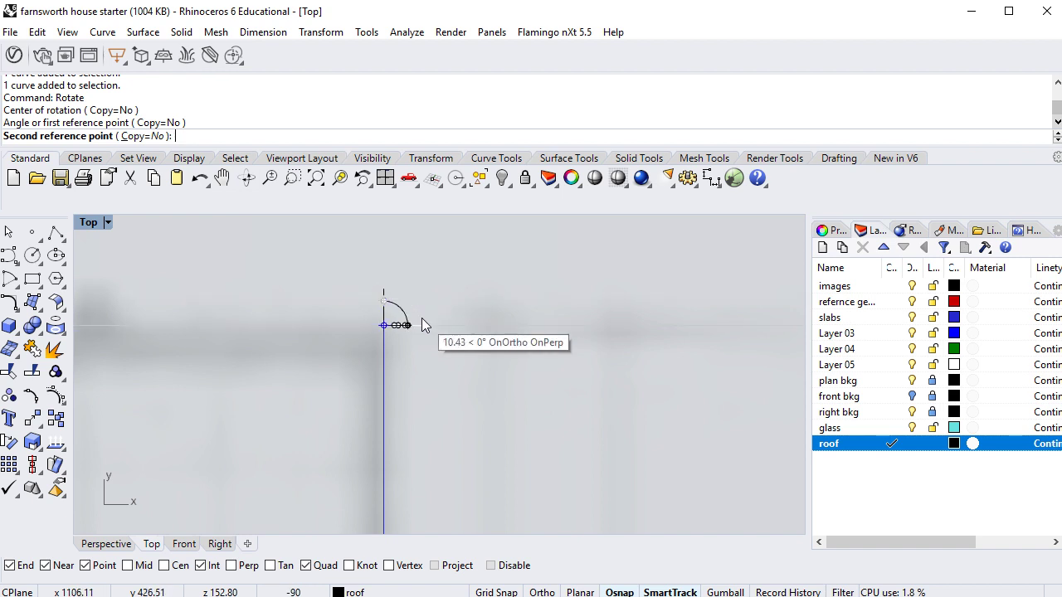
left_click(425, 344)
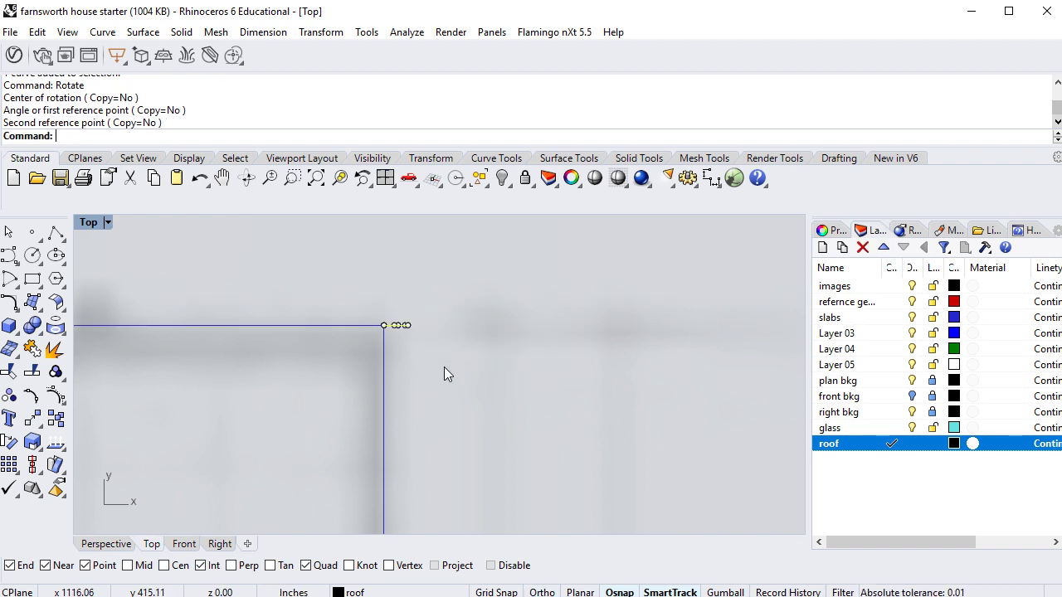
In Perspective, Sweep1 the fascia profile along the roof outline rail and accept the options
left_click(108, 545)
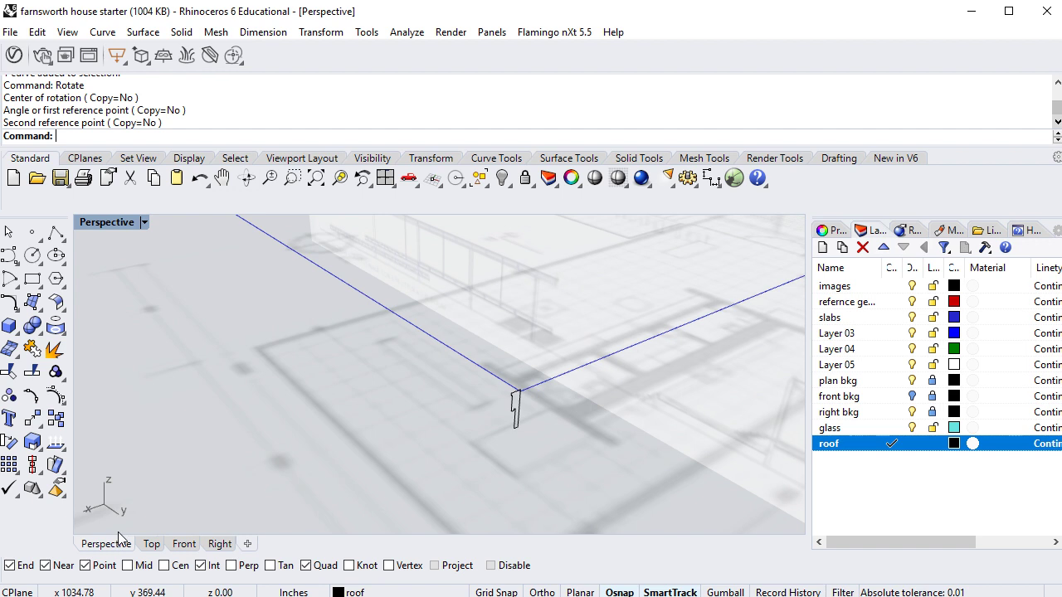
right_click_drag(515, 402, 503, 363)
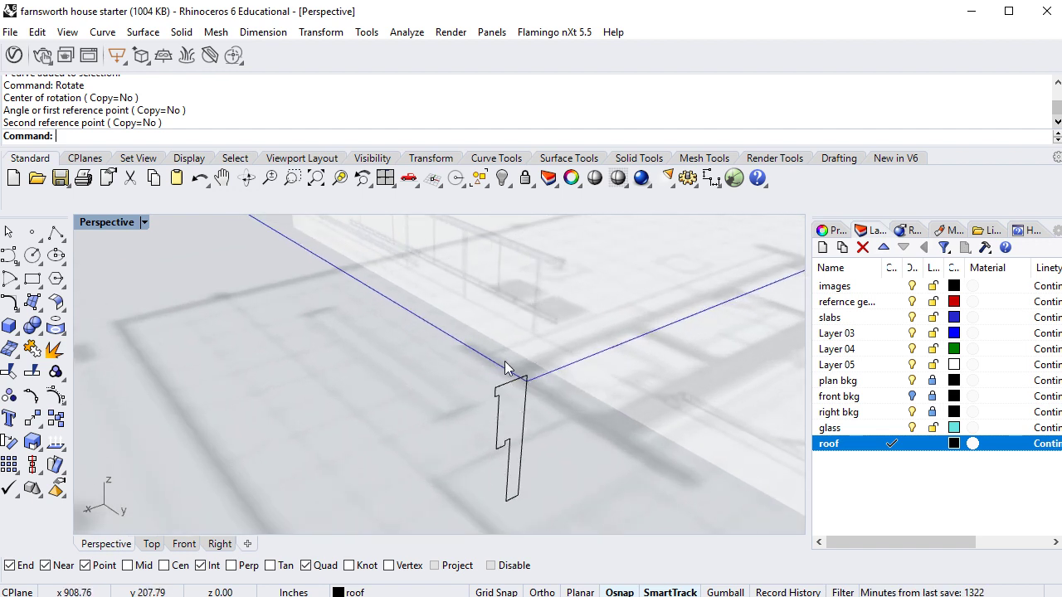
scroll(534, 418, "down", 2)
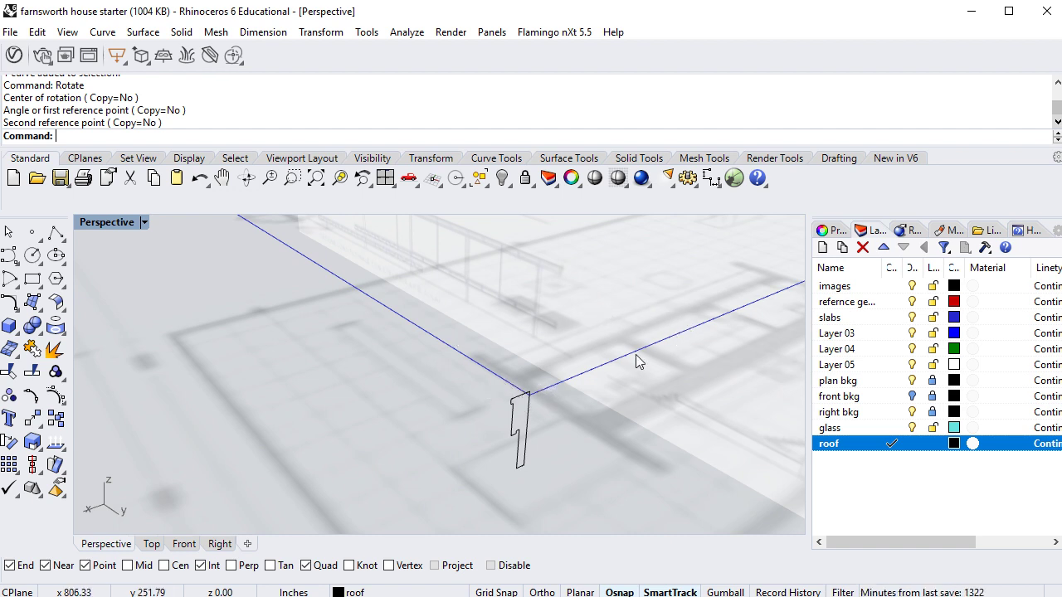
scroll(381, 435, "down", 2)
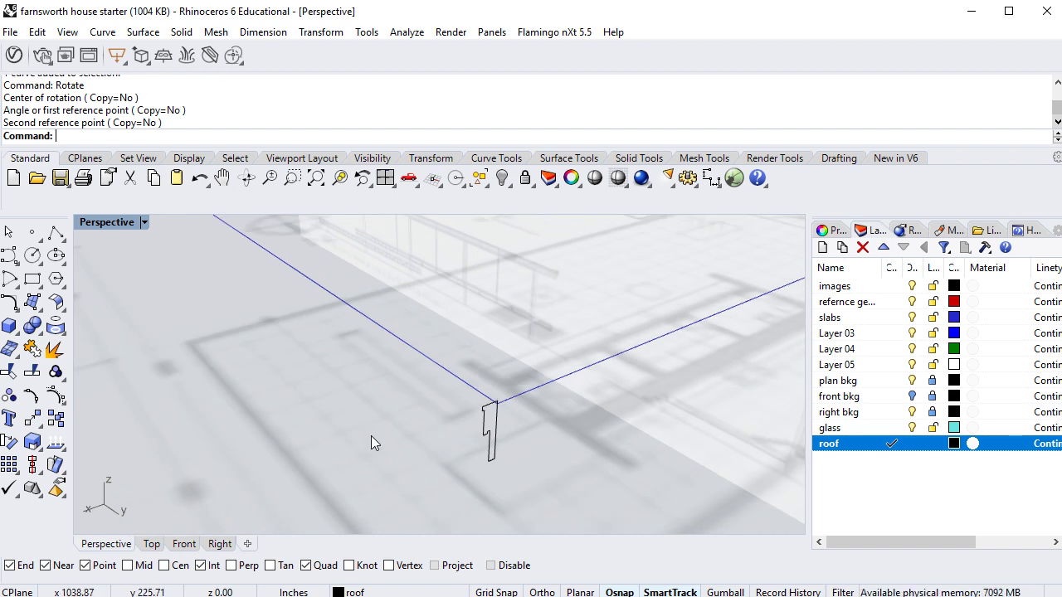
type("Sweep1")
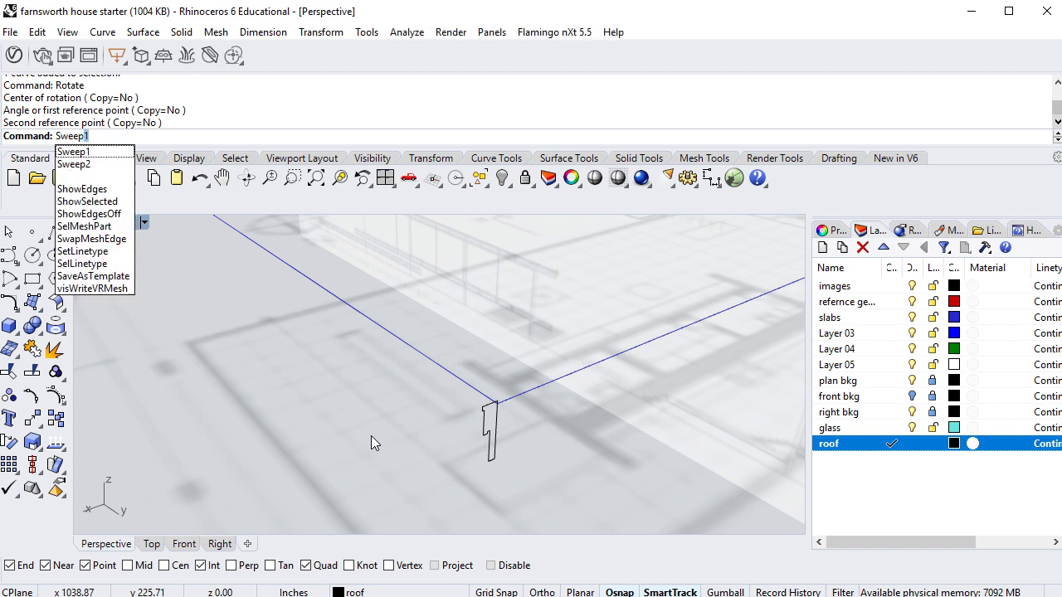
key("Return")
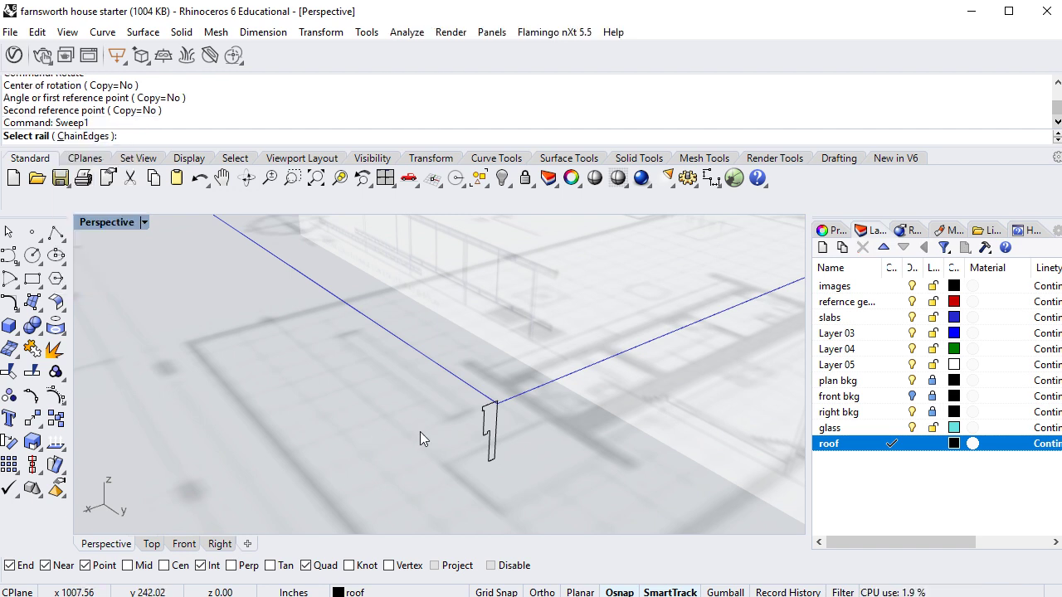
left_click(443, 366)
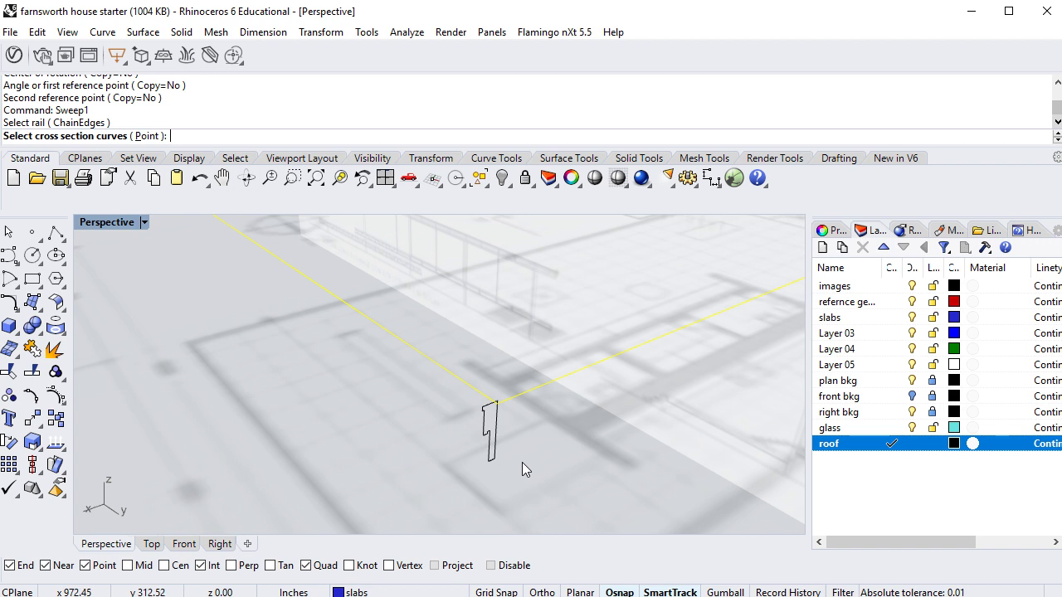
left_click(496, 445)
key("Return")
key("Return")
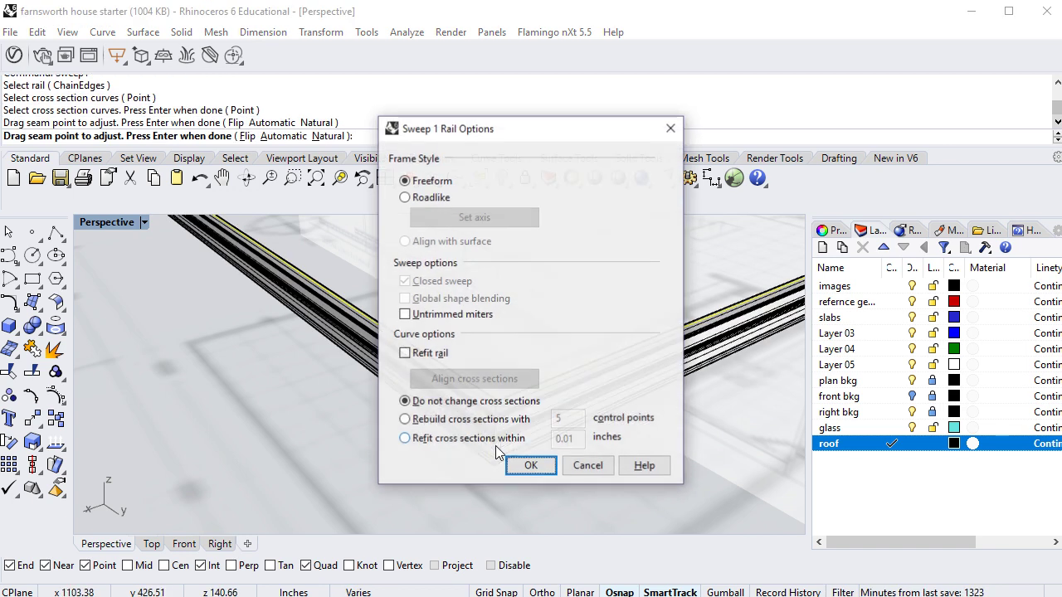
left_click(533, 466)
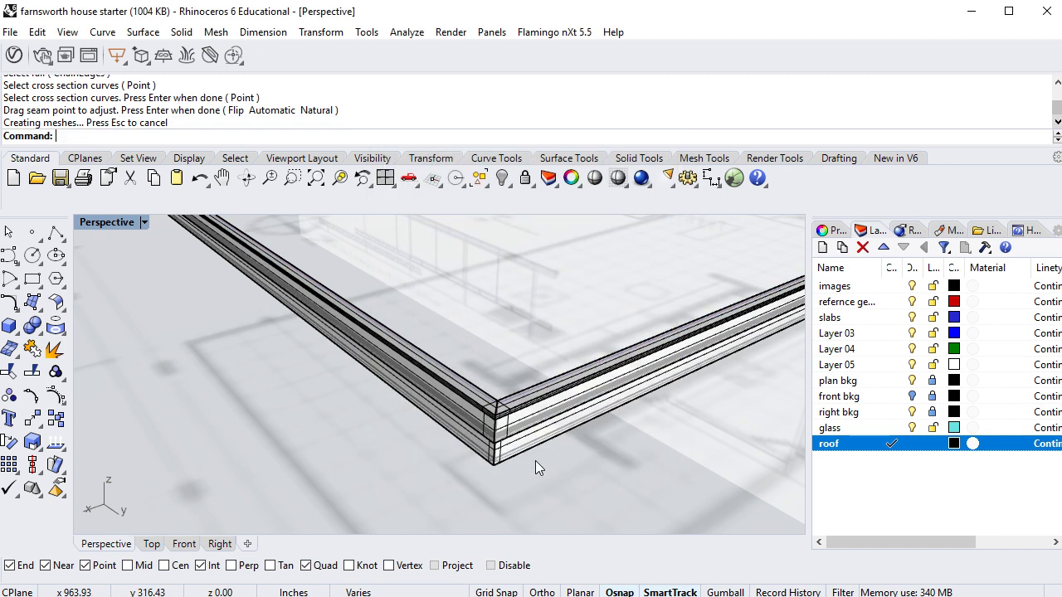
Inspect the swept roof edge, undo the sweep, and select the profile curve
right_click_drag(561, 496, 431, 426)
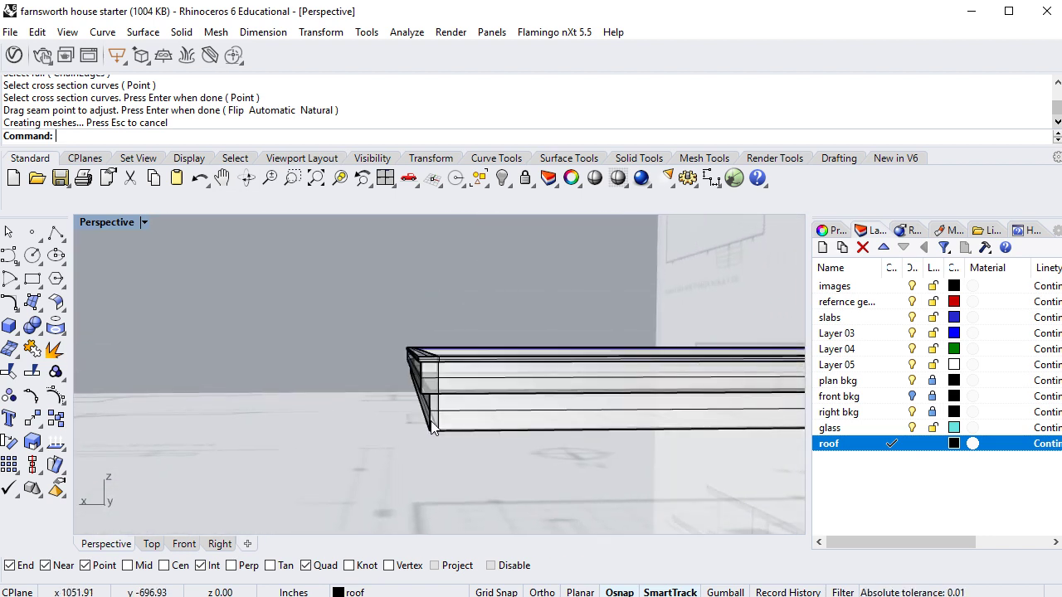
right_click_drag(350, 456, 381, 460)
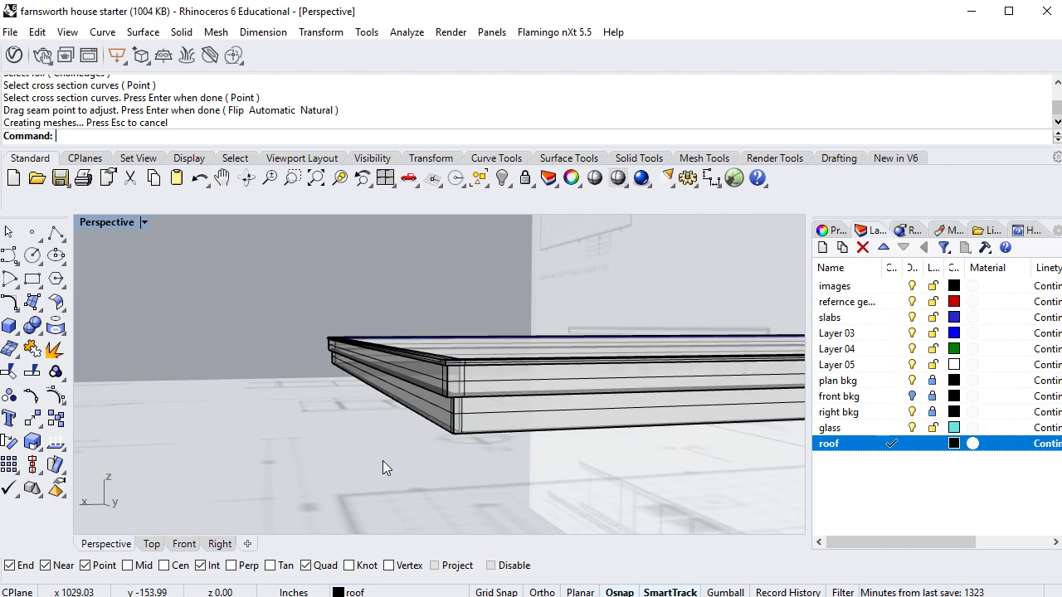
key("ctrl+z")
right_click_drag(382, 458, 428, 497)
left_click_drag(508, 486, 448, 428)
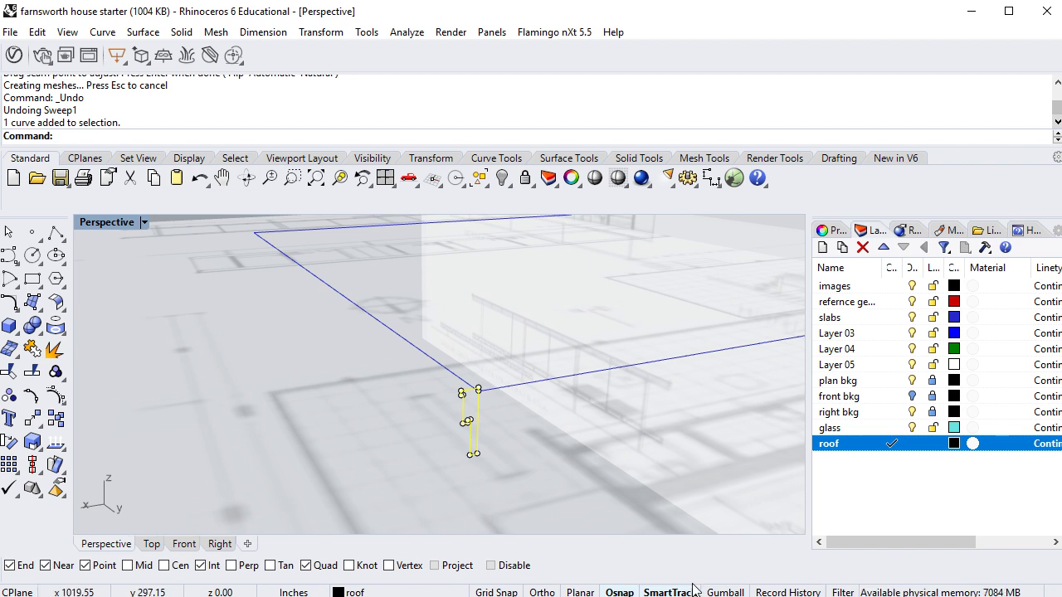
Move the fascia profile with Gumball to another edge of the roof outline
left_click(724, 592)
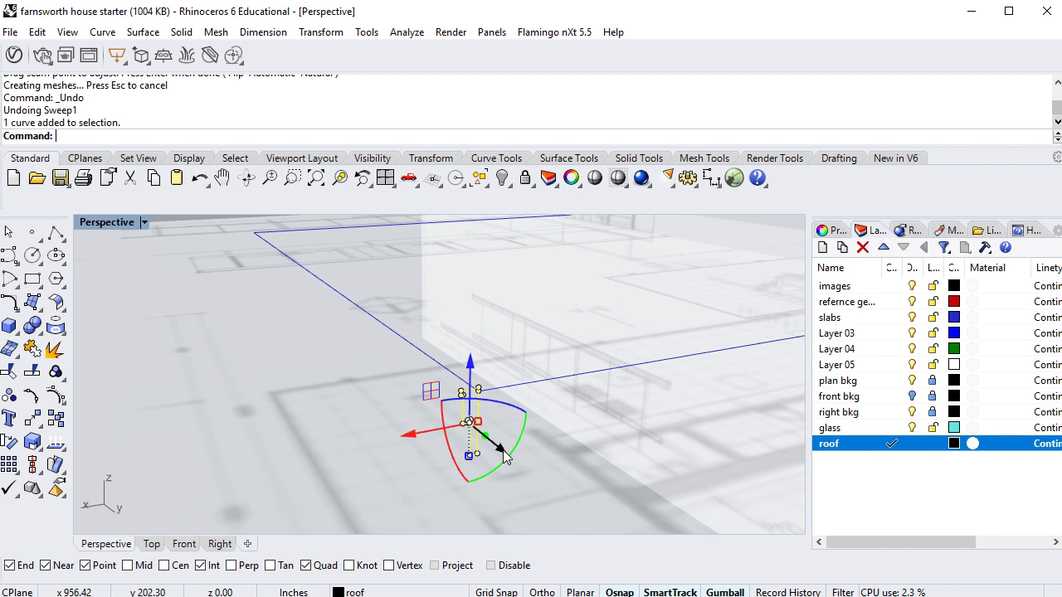
left_click_drag(502, 453, 349, 383)
left_click(342, 452)
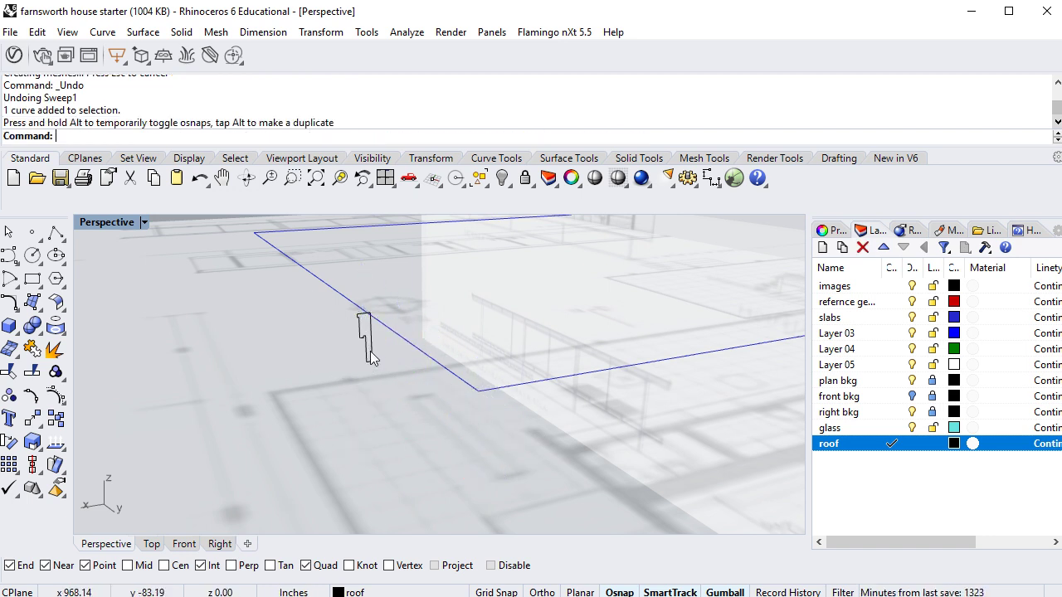
scroll(388, 397, "down", 1)
scroll(388, 397, "down", 1)
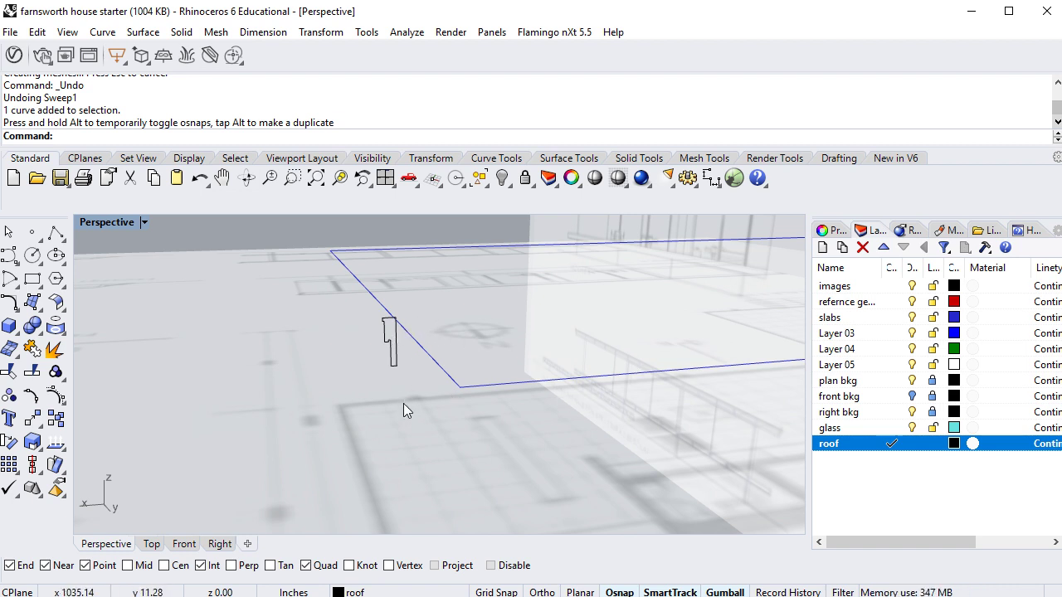
Sweep1 the profile along the roof outline rail to form the full fascia band
type("weep1")
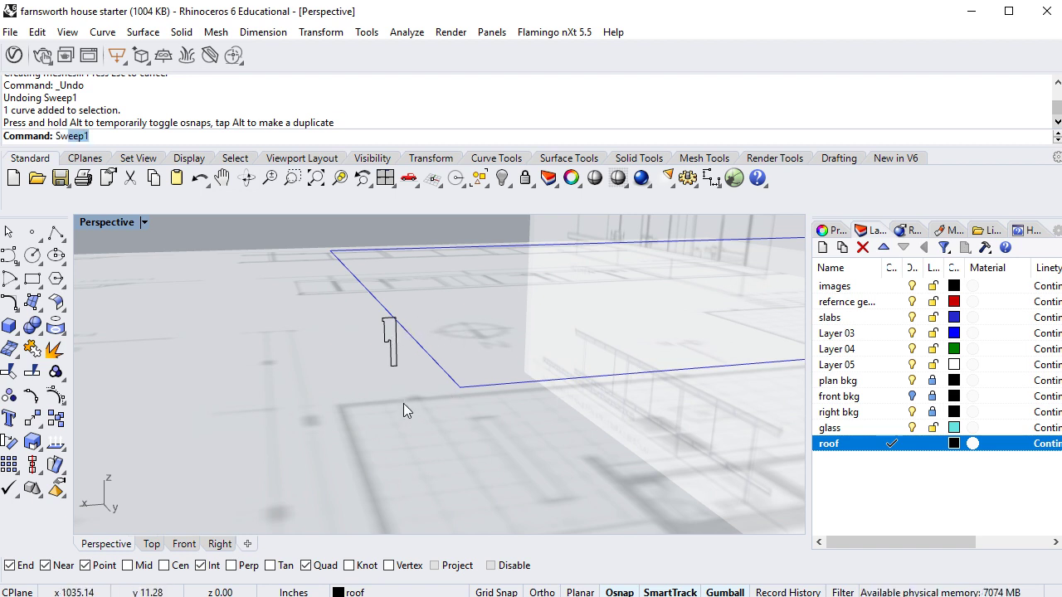
key("Return")
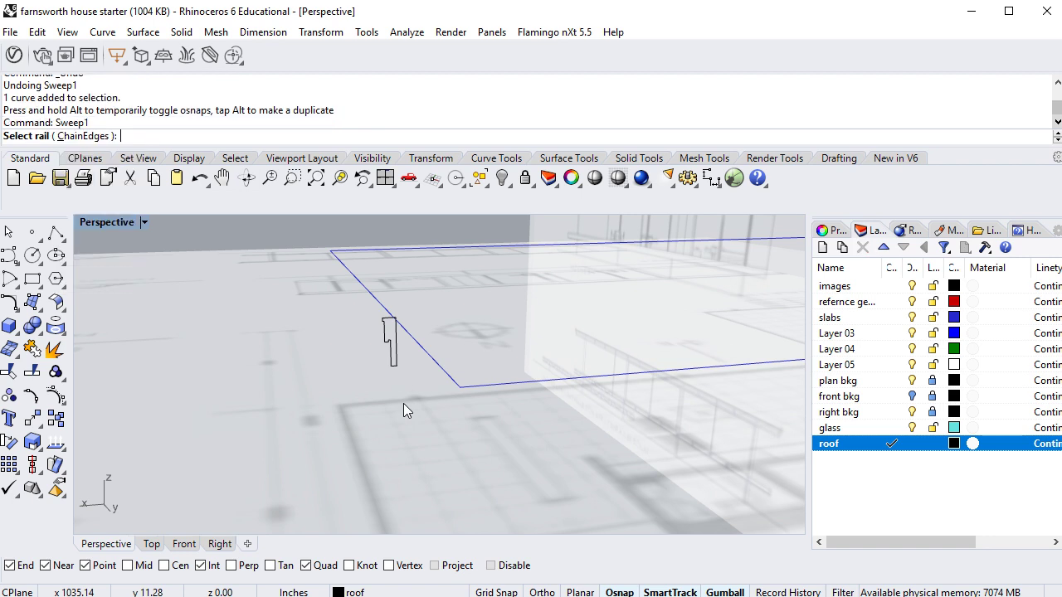
left_click(427, 352)
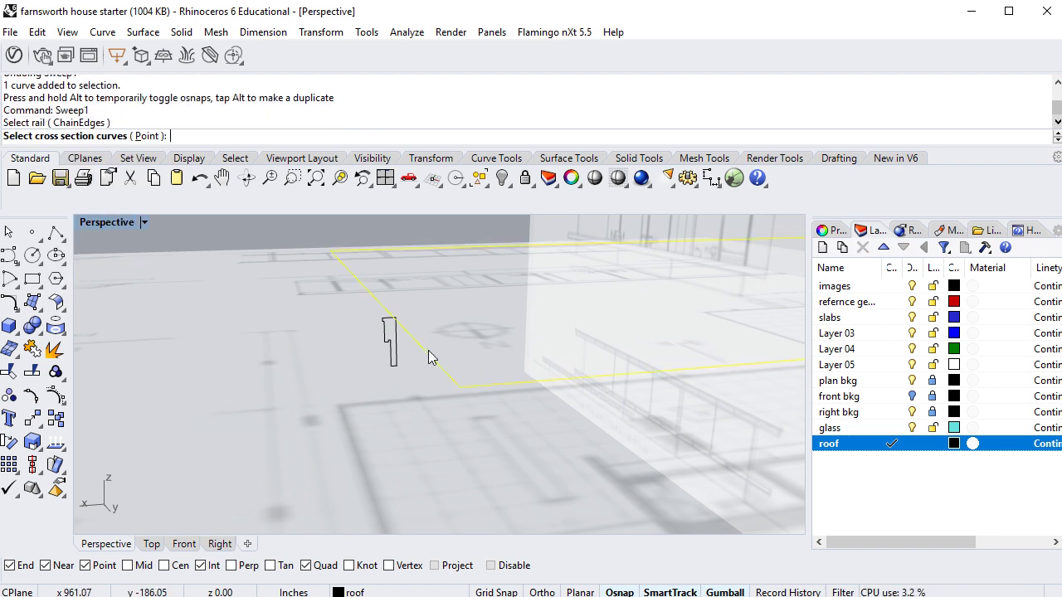
left_click(395, 360)
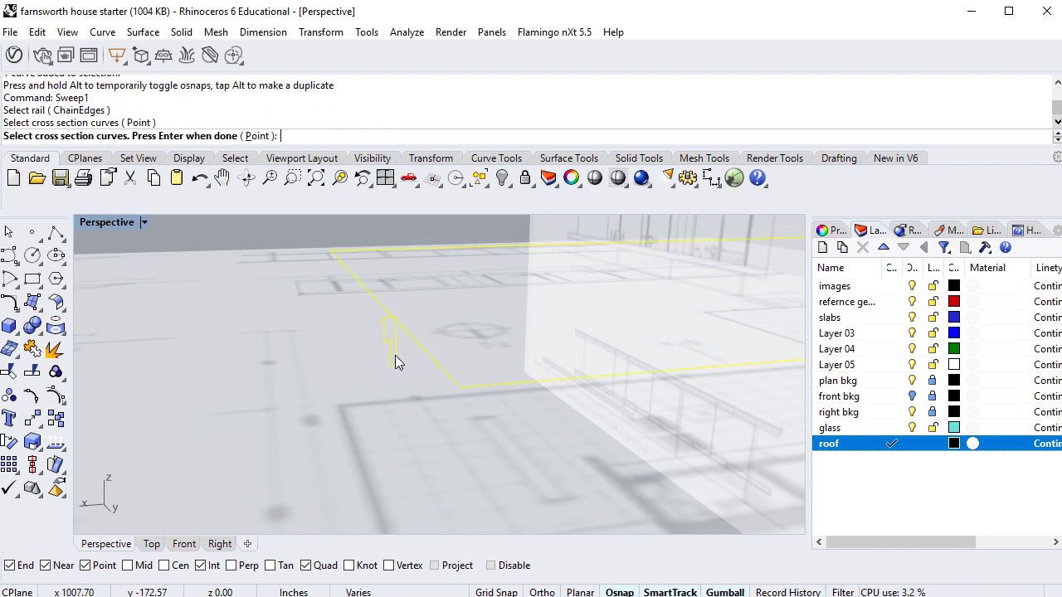
key("Return")
key("Return")
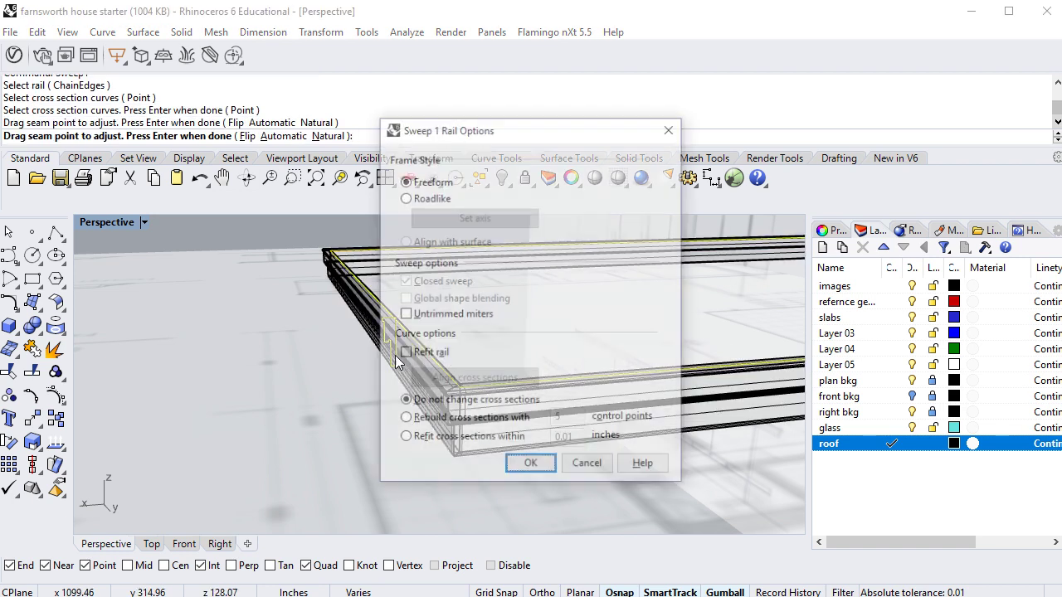
left_click(541, 467)
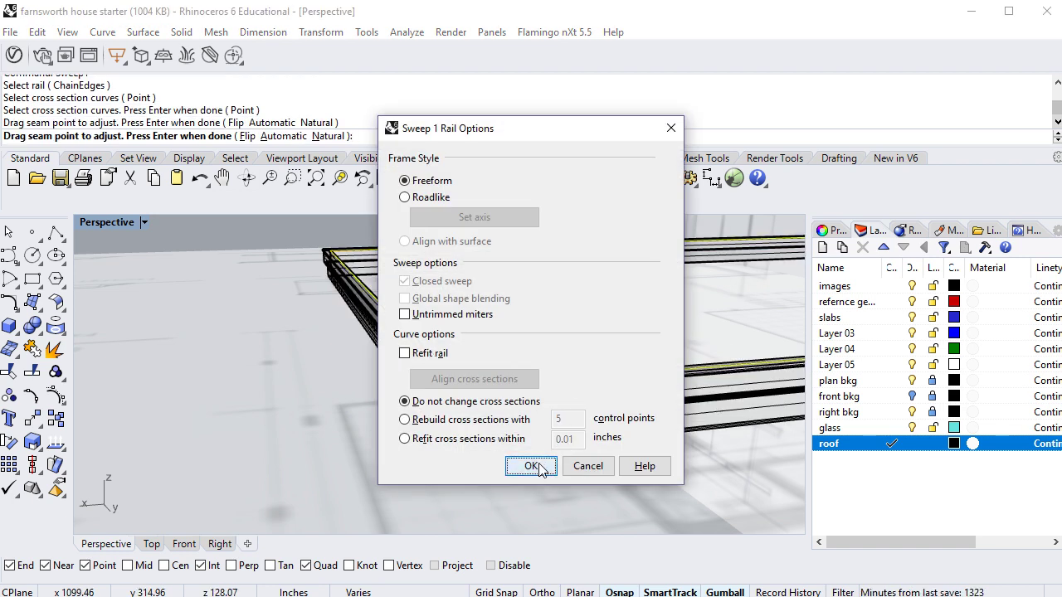
right_click_drag(372, 478, 208, 481)
scroll(350, 431, "up", 6)
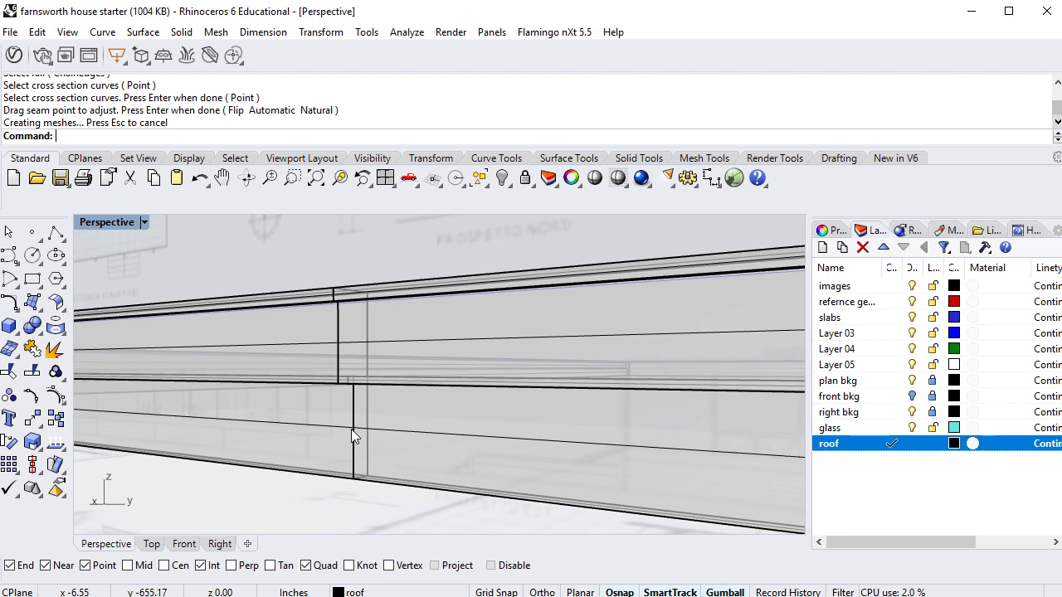
scroll(351, 429, "down", 8)
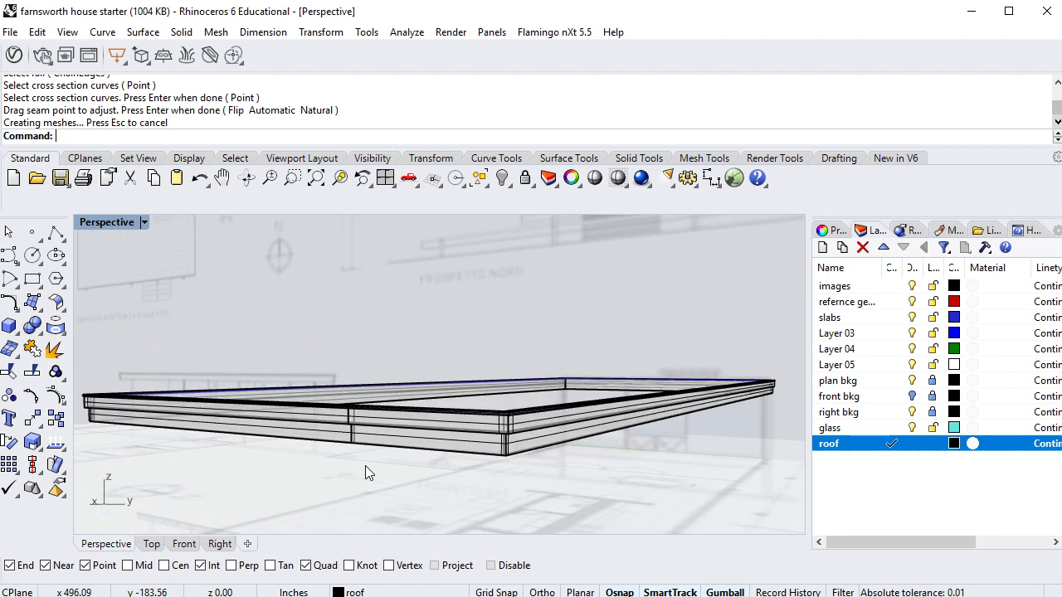
right_click_drag(367, 482, 302, 503)
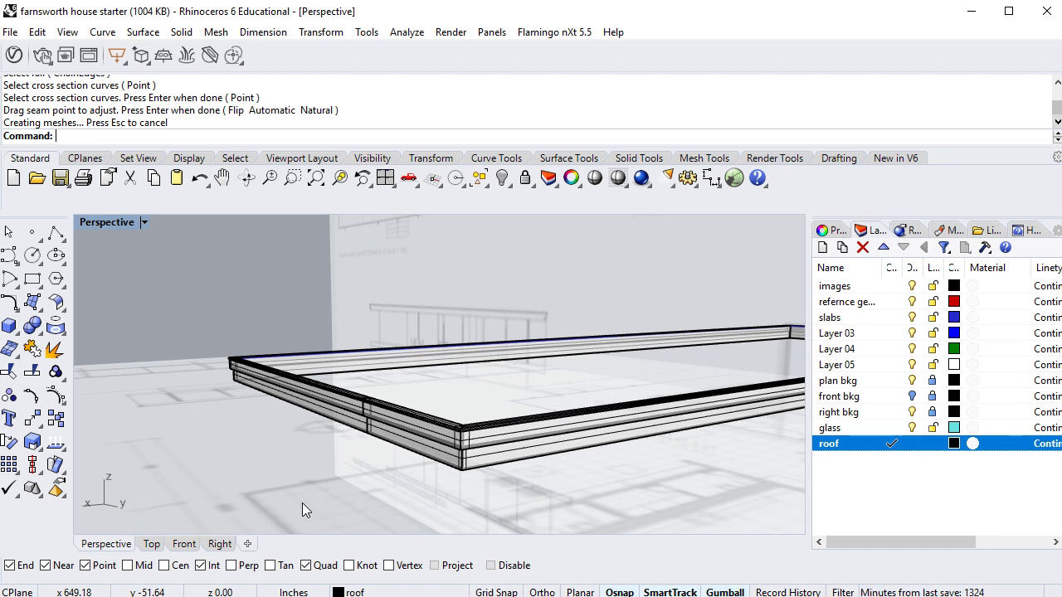